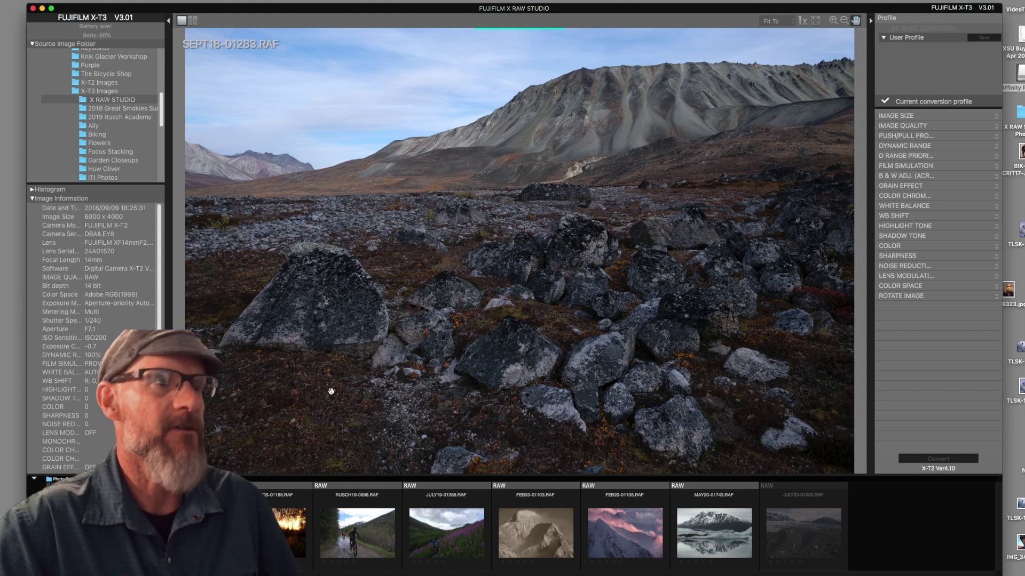
click(803, 528)
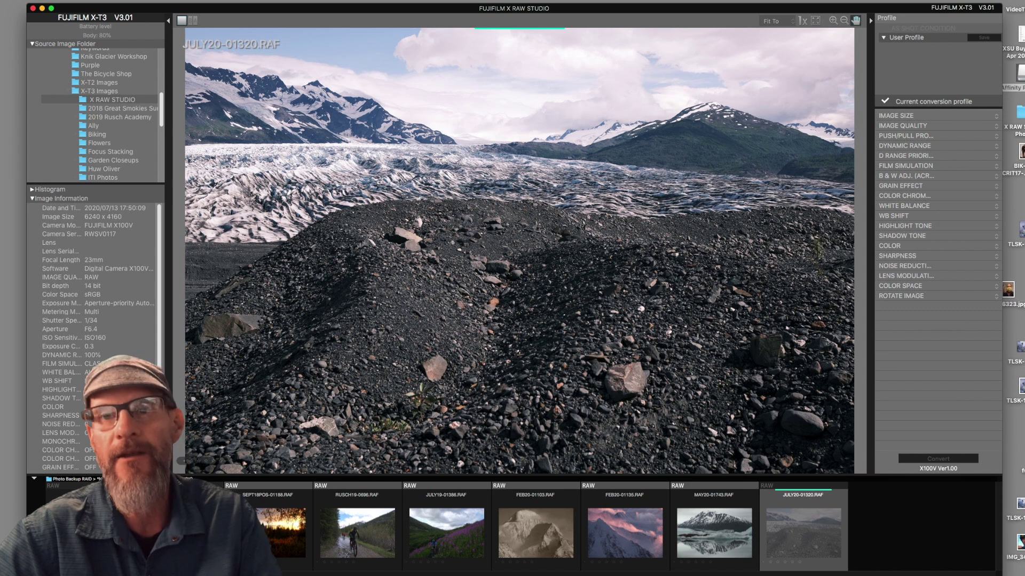
click(268, 500)
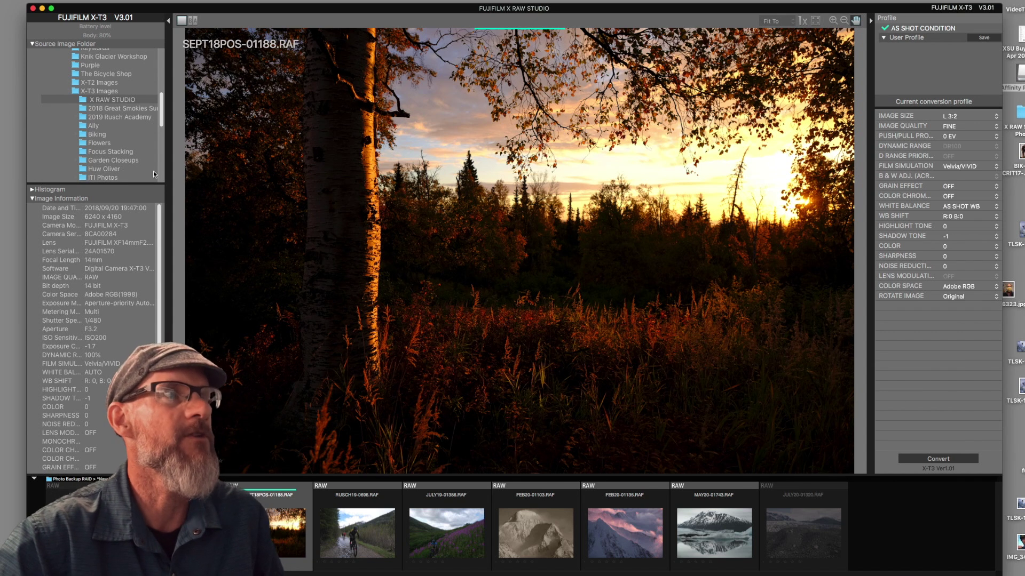
- Expand the Histogram section for SEPT18POS-01188.RAF, then collapse it again
click(32, 189)
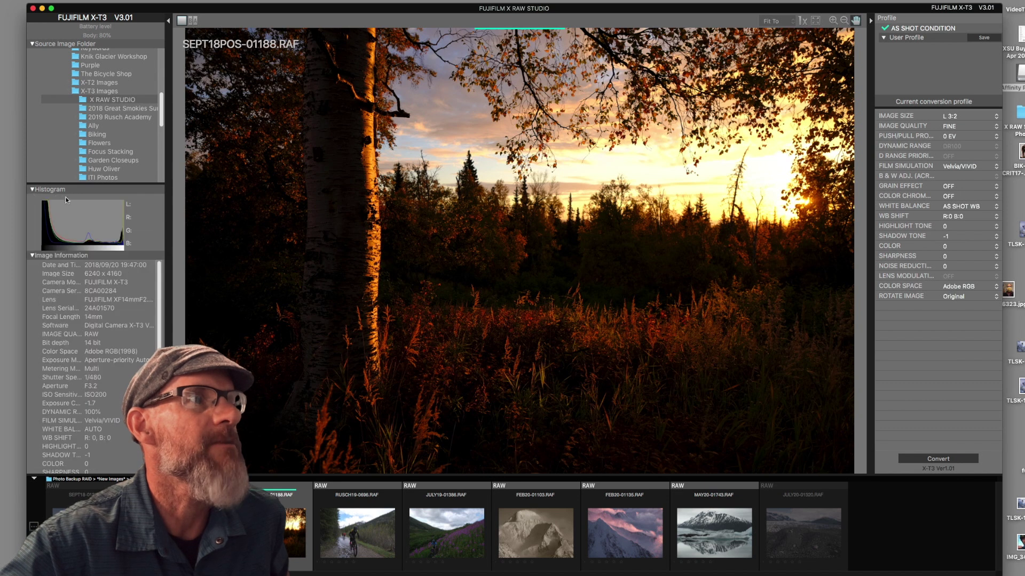
click(31, 189)
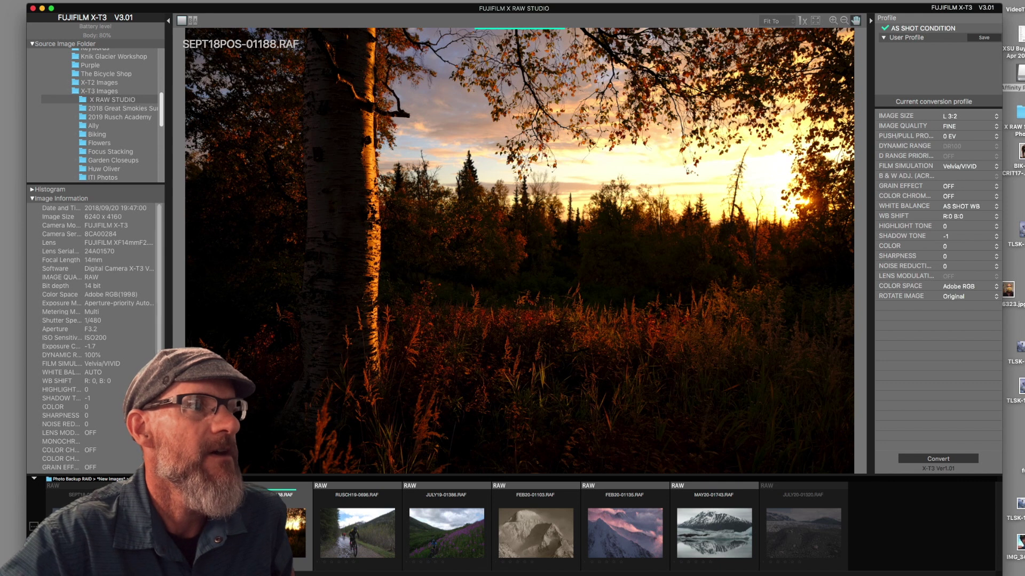
scroll(93, 336, down, 5)
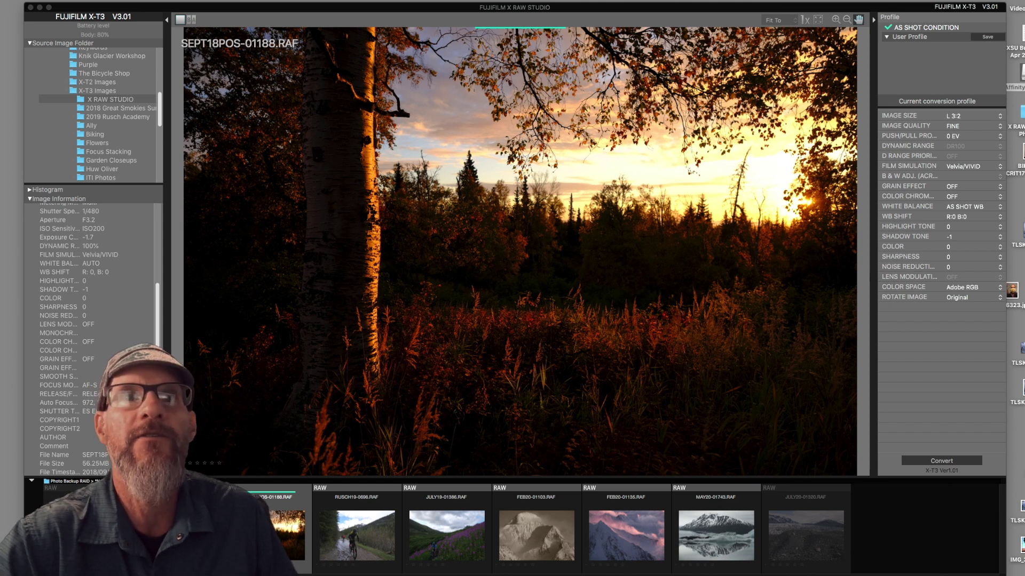
click(955, 237)
- Lower the forest photo's Shadow Tone to -2
click(956, 236)
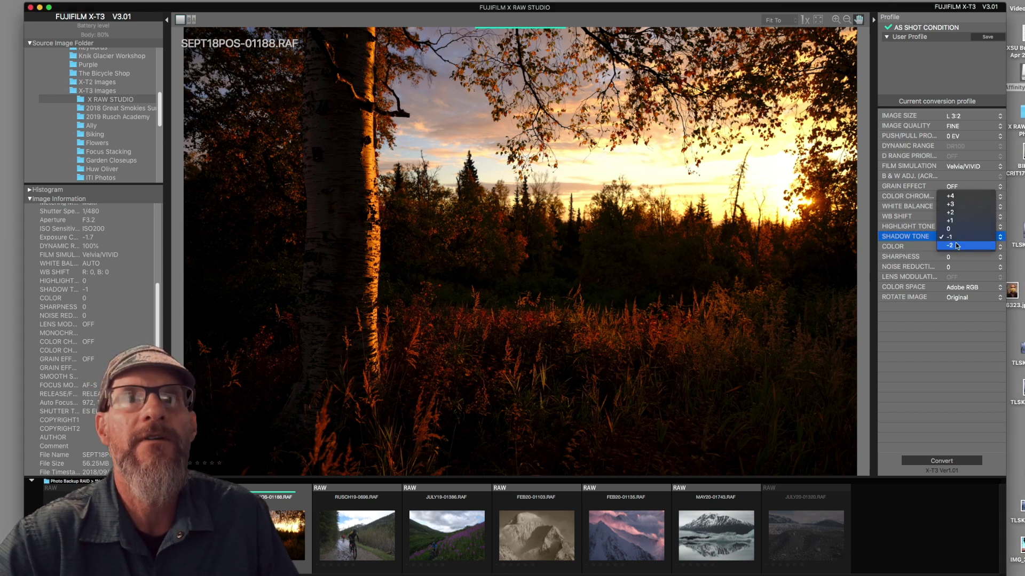
click(957, 246)
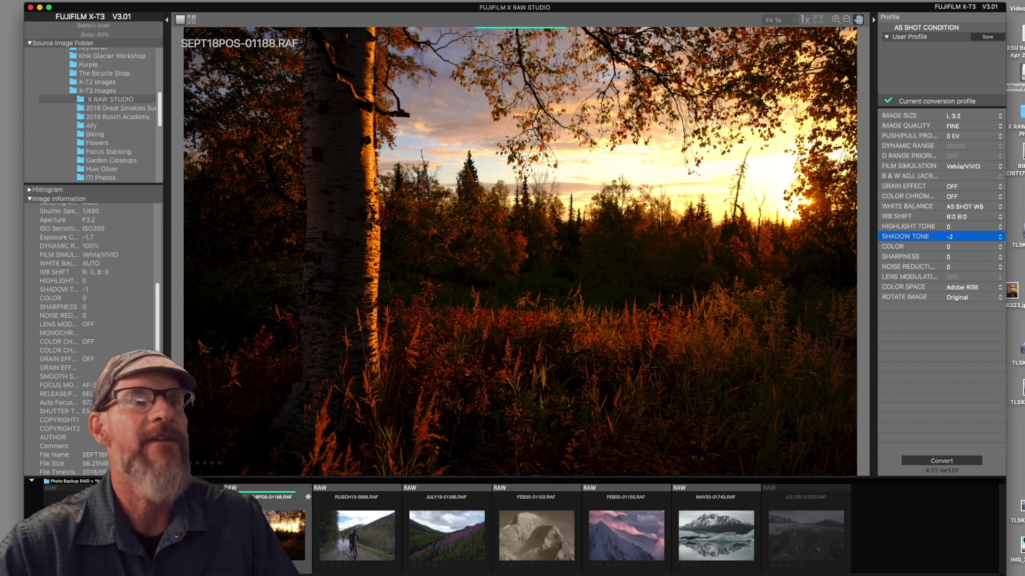
click(946, 138)
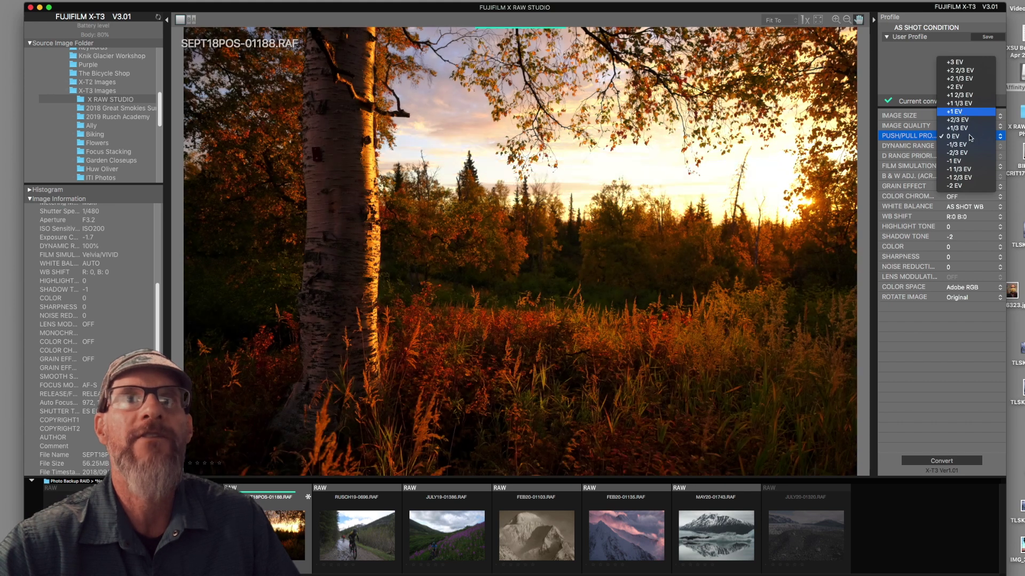
- Apply +1 EV push processing and set Highlight Tone to -2
click(965, 112)
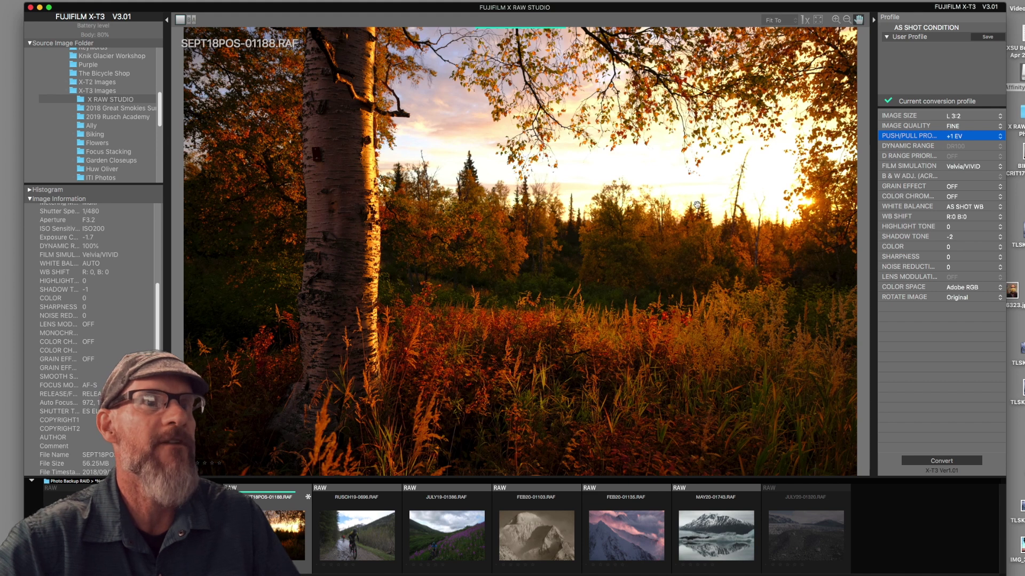
click(950, 228)
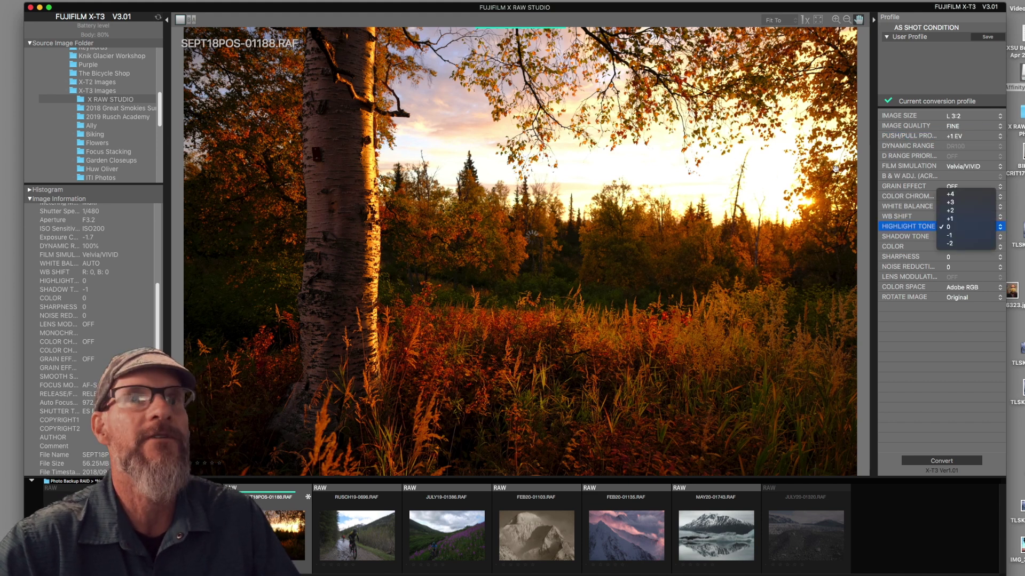
click(953, 244)
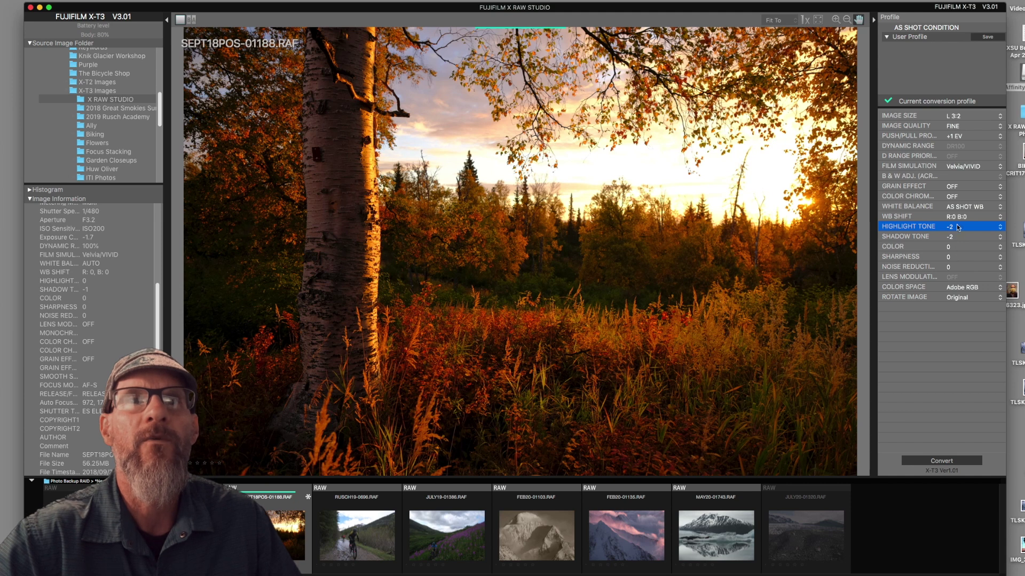
- Try CLASSIC CHROME and PRO Neg. Std, then settle on the ETERNA/CINEMA film simulation
click(949, 166)
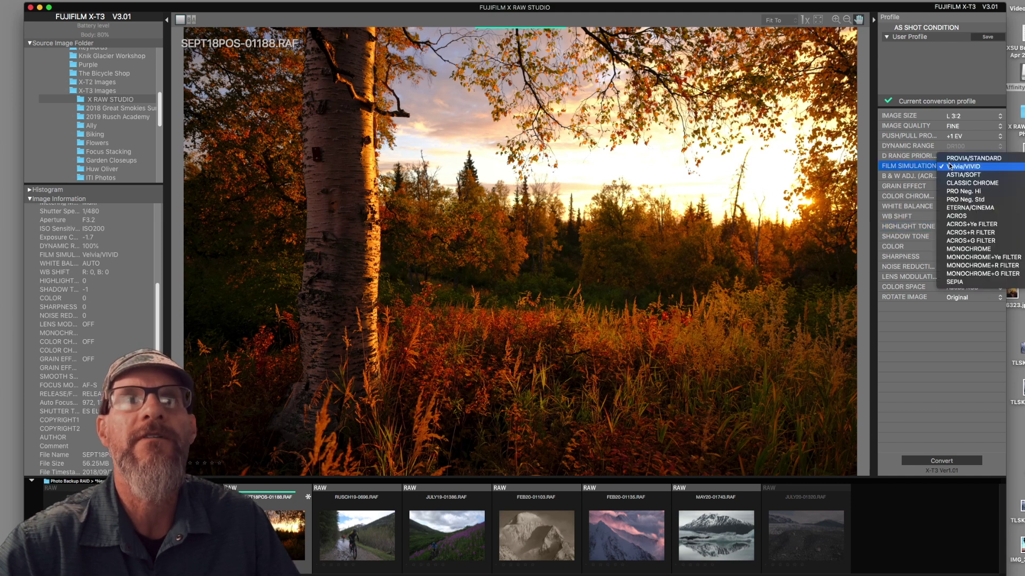
click(958, 184)
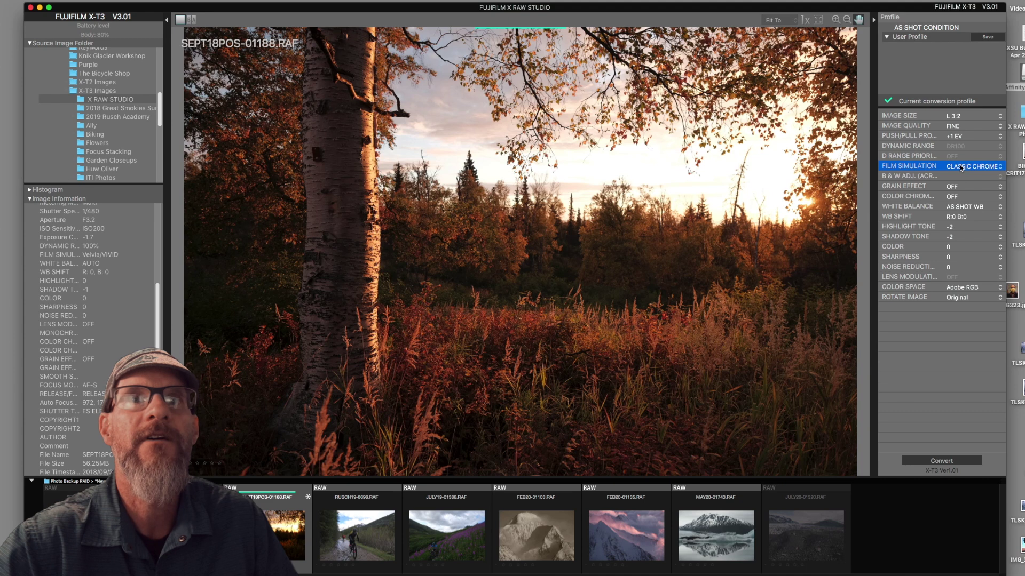
click(959, 166)
click(958, 187)
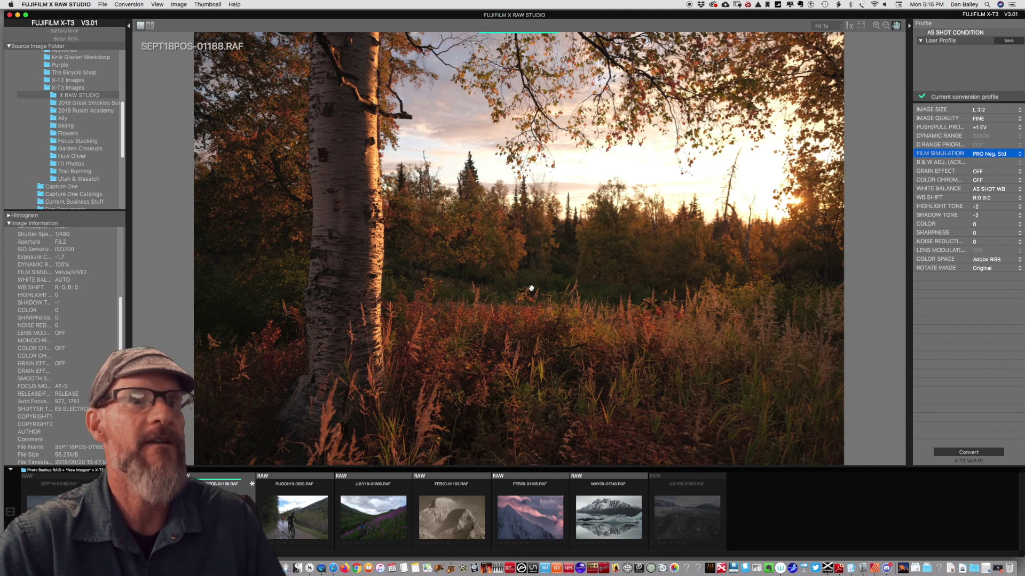
click(993, 155)
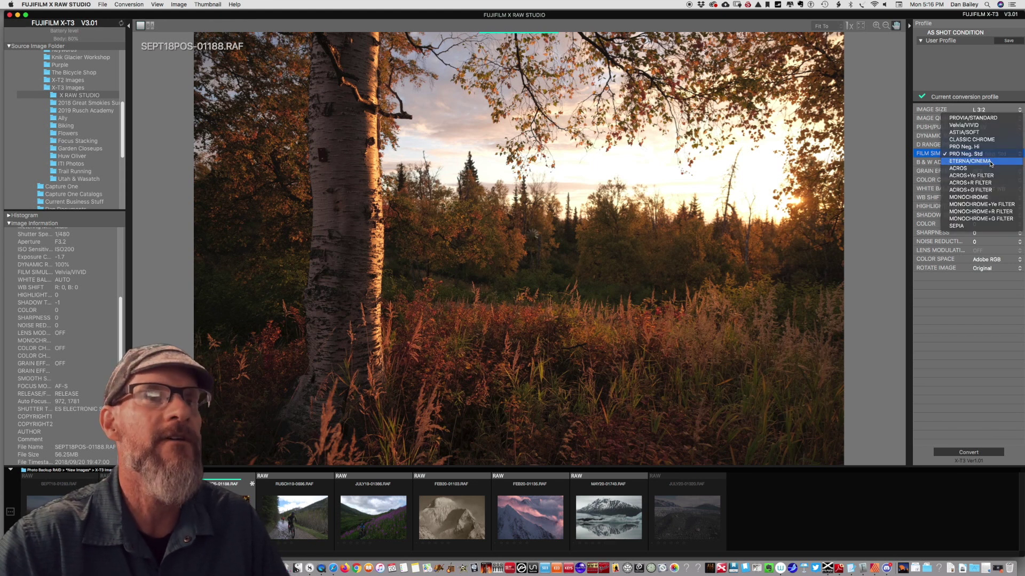
click(990, 161)
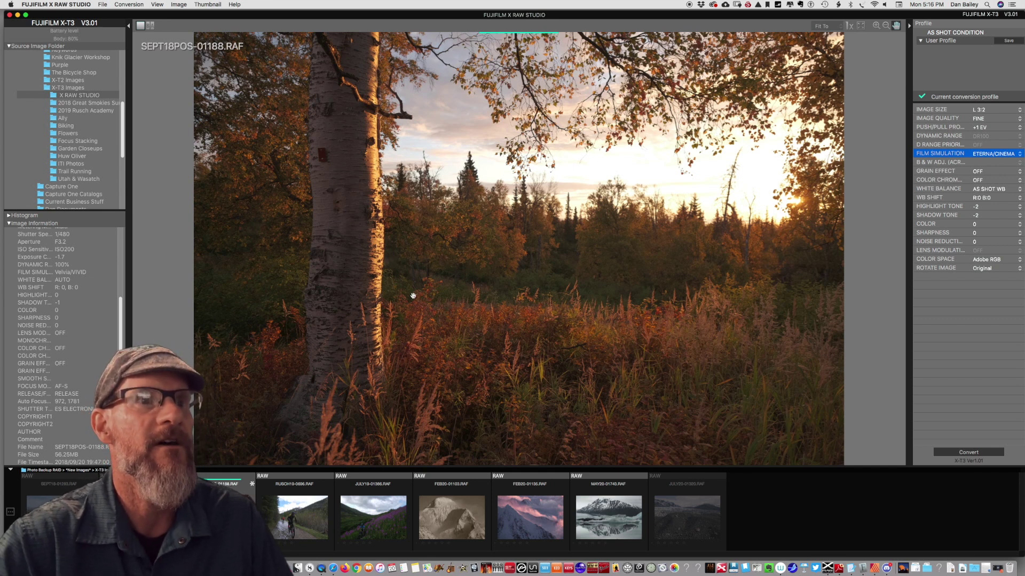
- Lower Color to -2, then further to -4
click(975, 224)
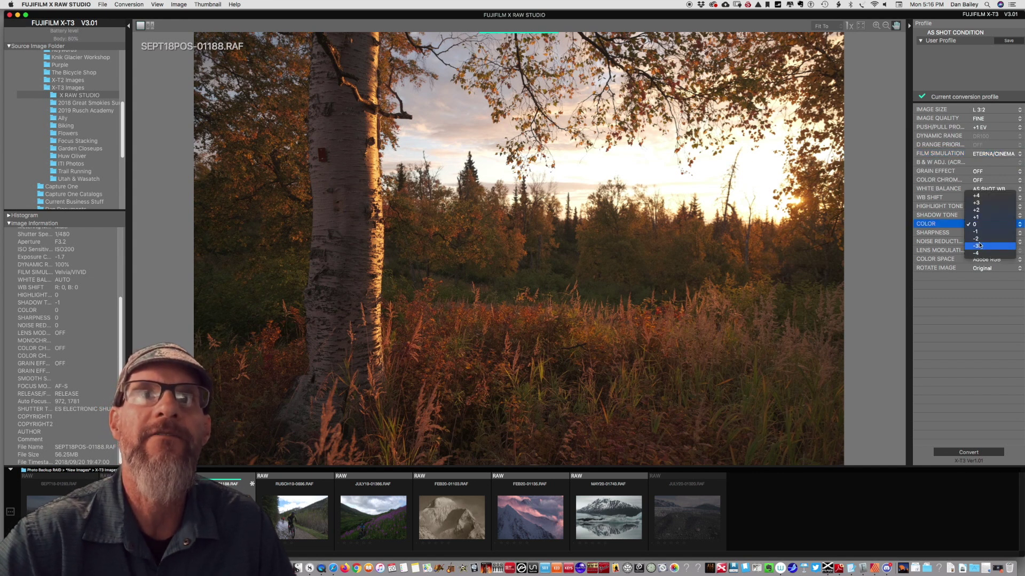
click(976, 238)
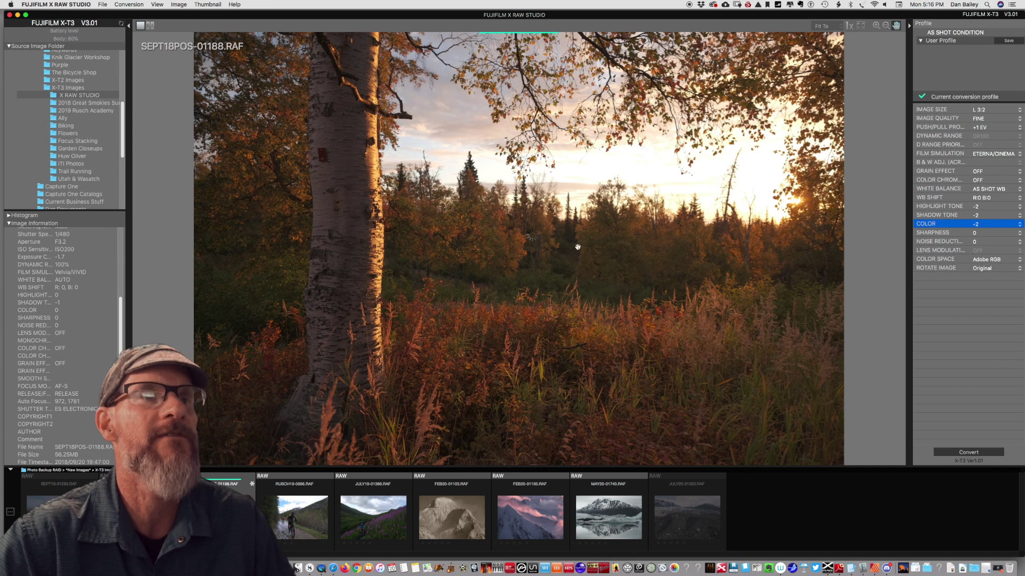
click(974, 225)
click(976, 238)
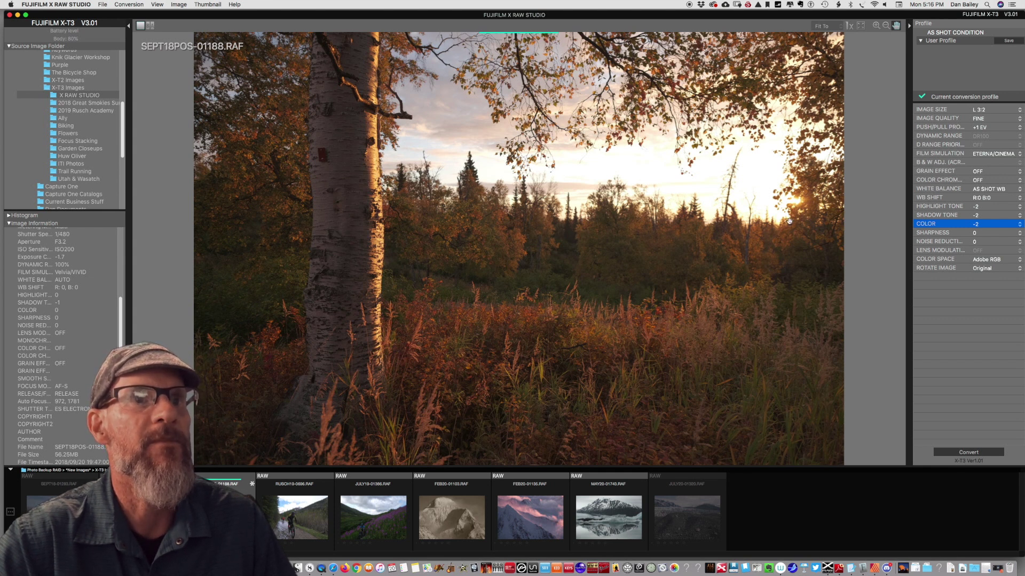
click(977, 225)
click(985, 240)
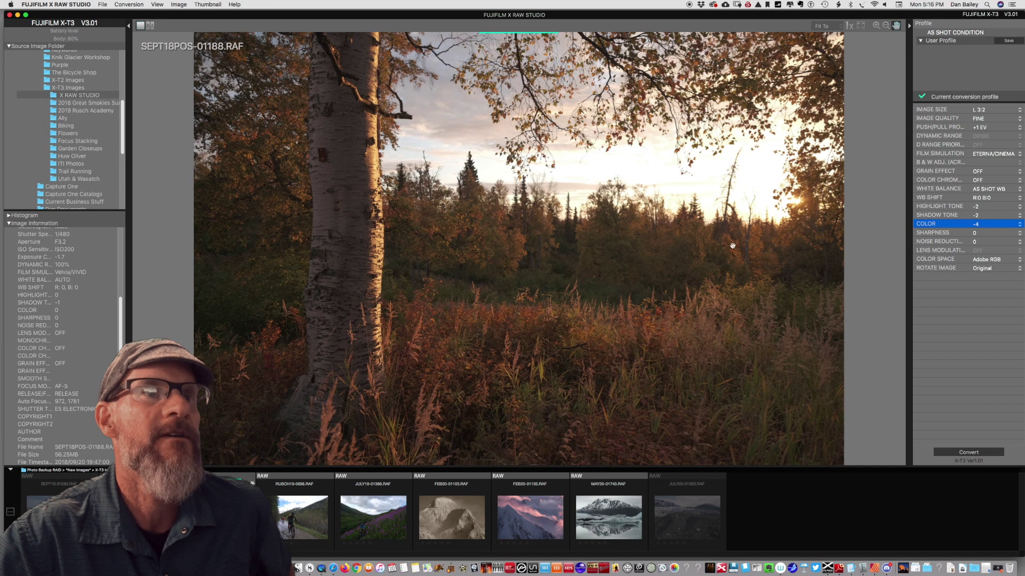
click(984, 154)
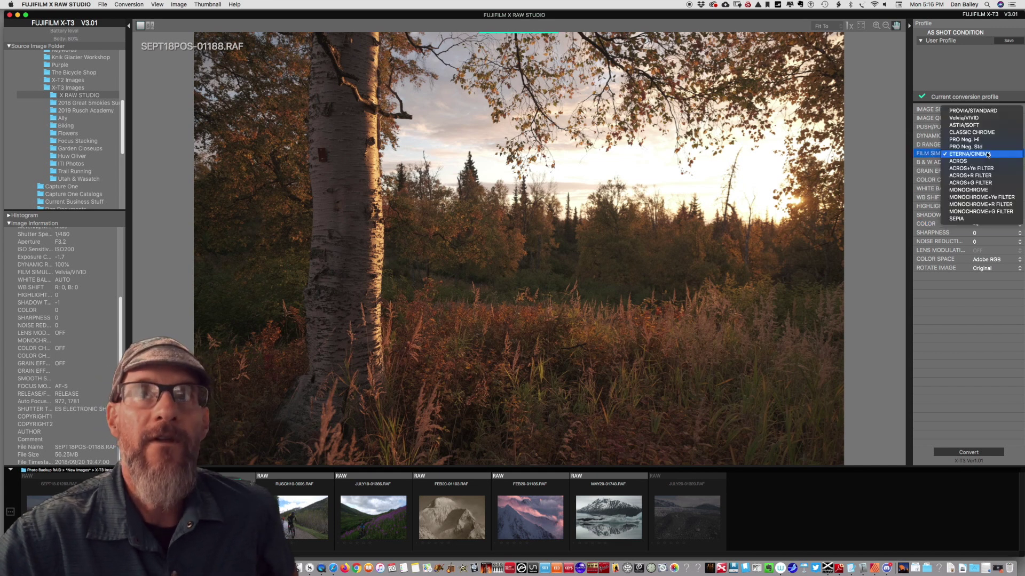
click(993, 185)
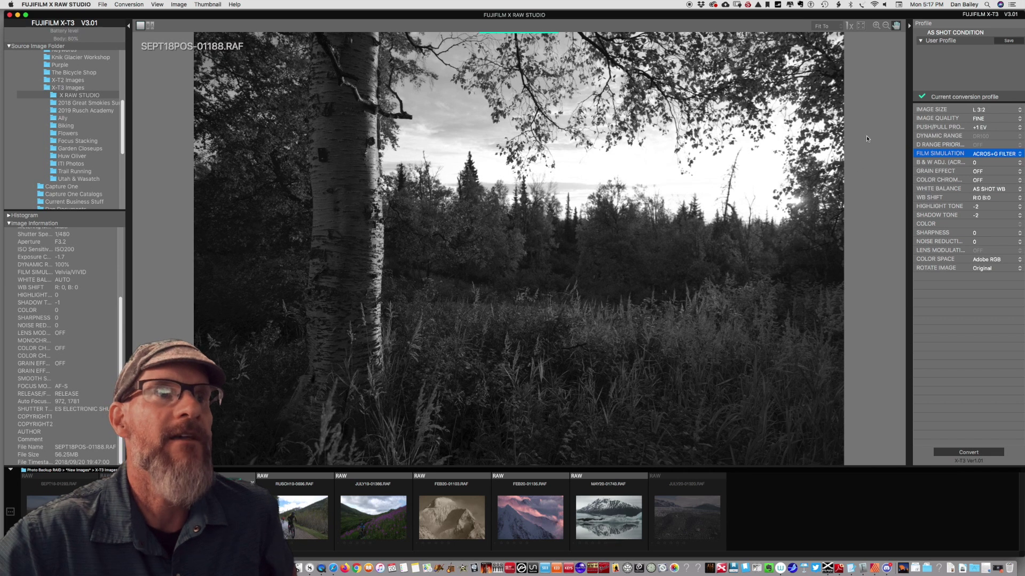
click(981, 155)
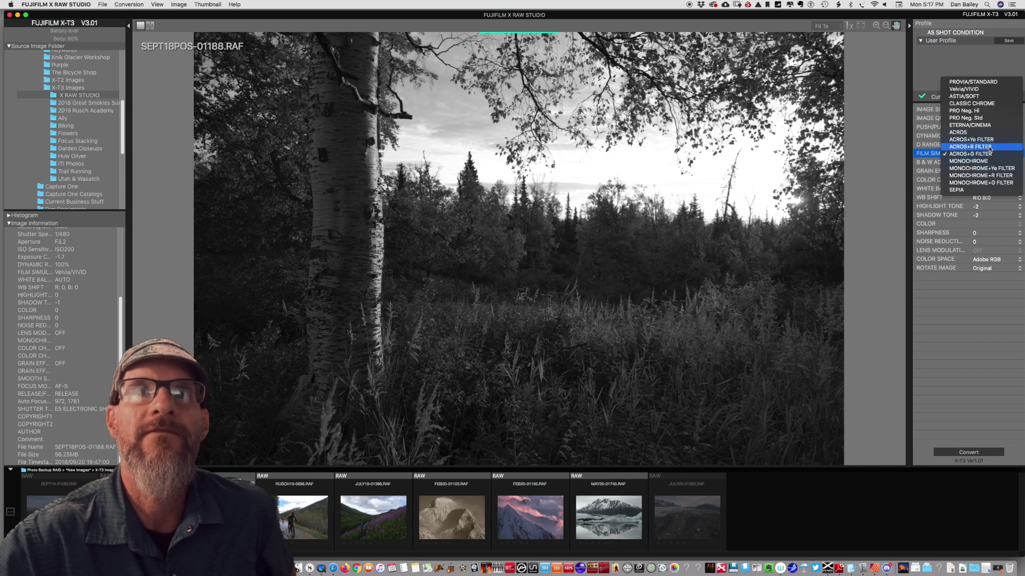
click(989, 147)
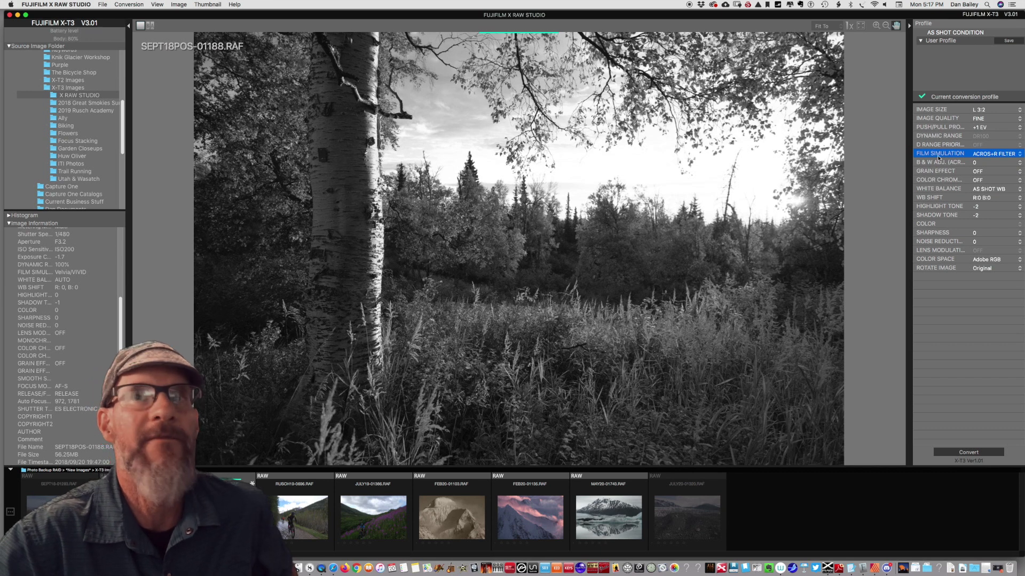
click(993, 153)
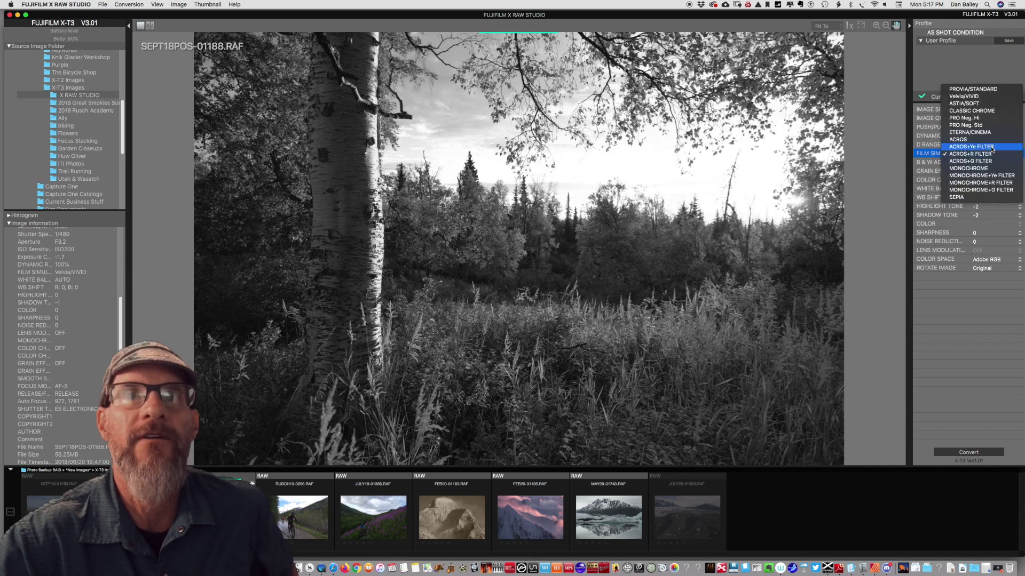
click(992, 147)
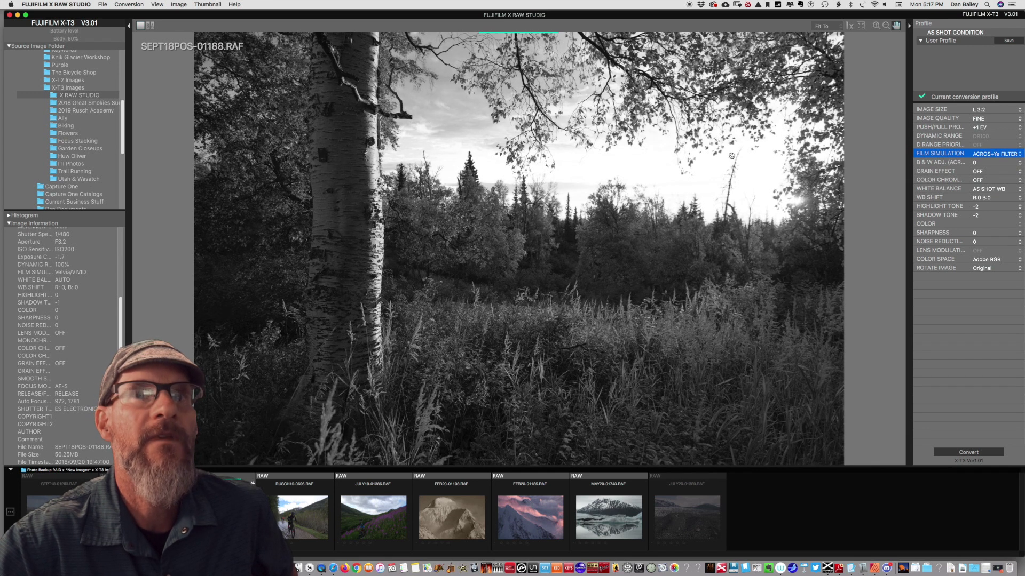
click(985, 155)
click(989, 161)
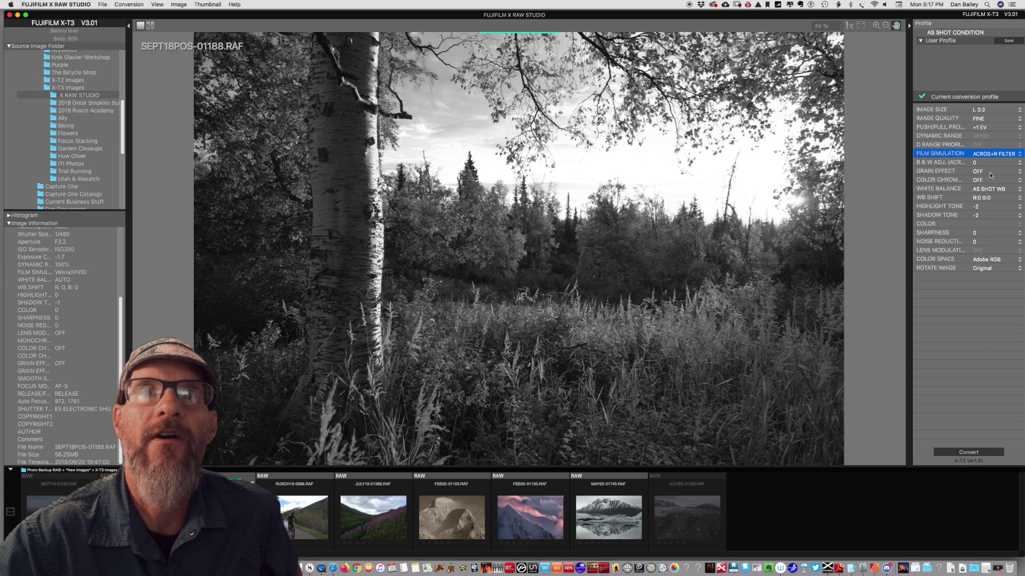
- Try B&W adjustment +7, then set it to -8 for a cool blue tone
click(978, 162)
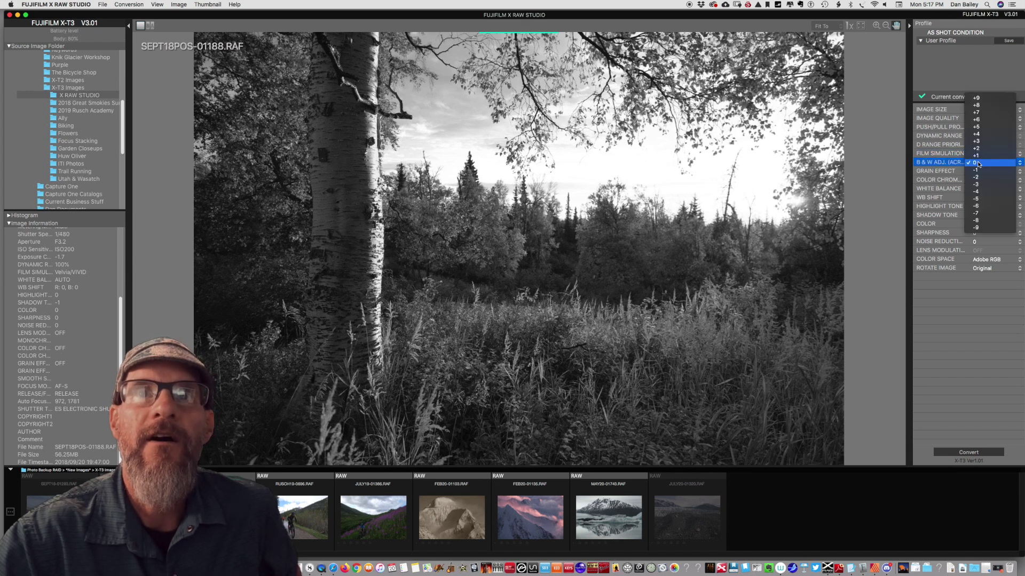
click(980, 113)
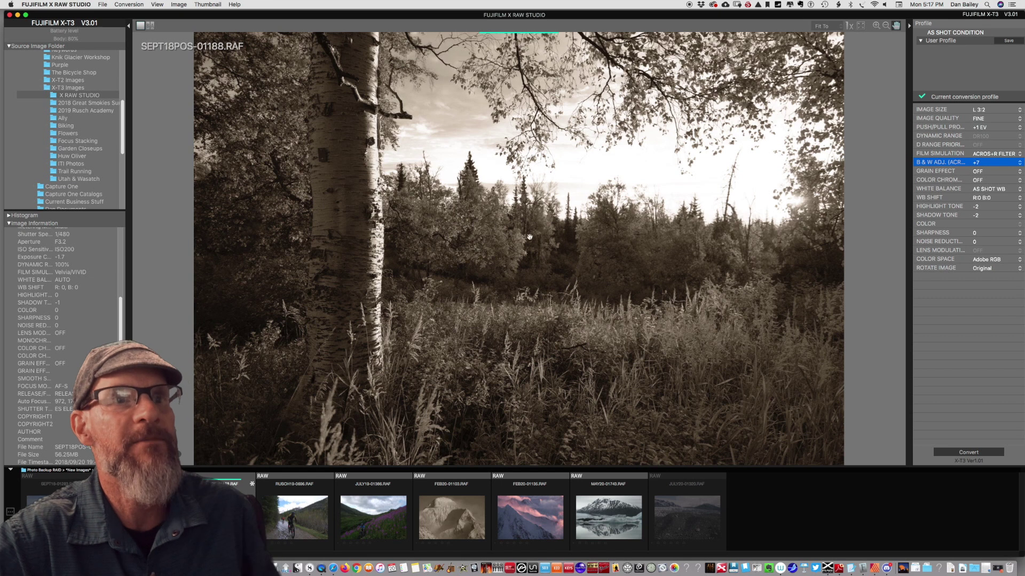
click(979, 163)
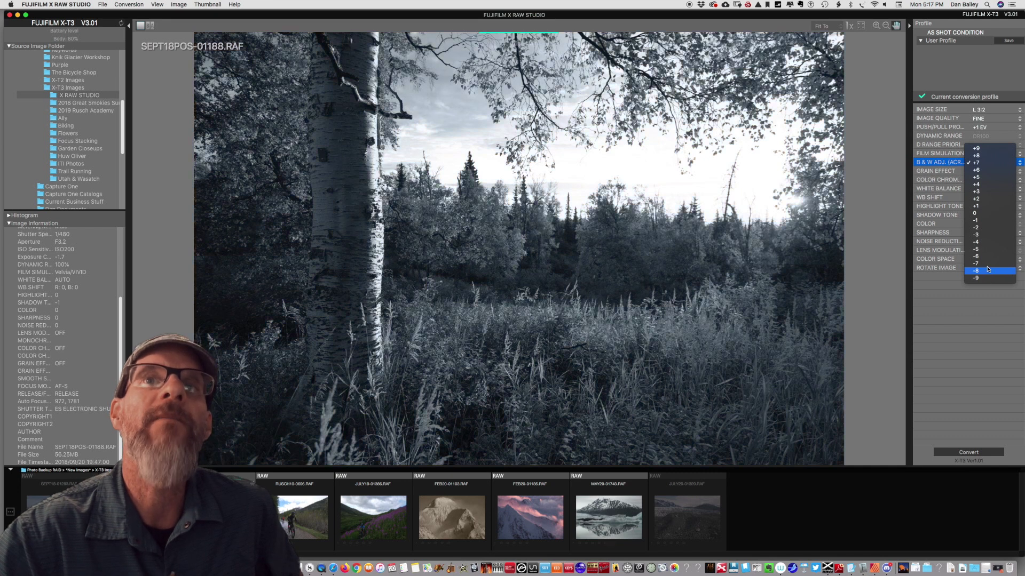
click(555, 201)
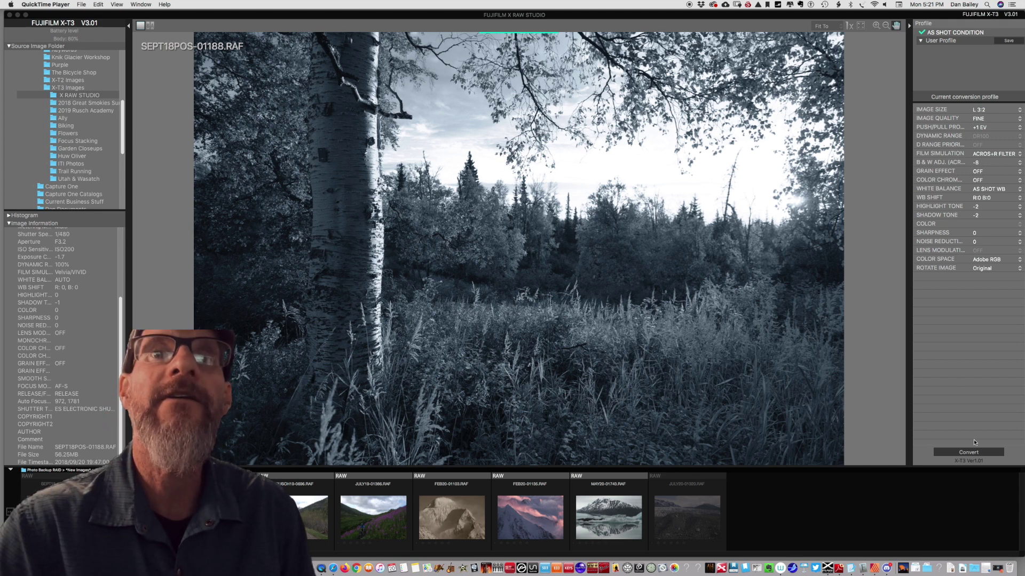
- Convert SEPT18POS-01188.RAF and view the before and after images side by side
click(968, 452)
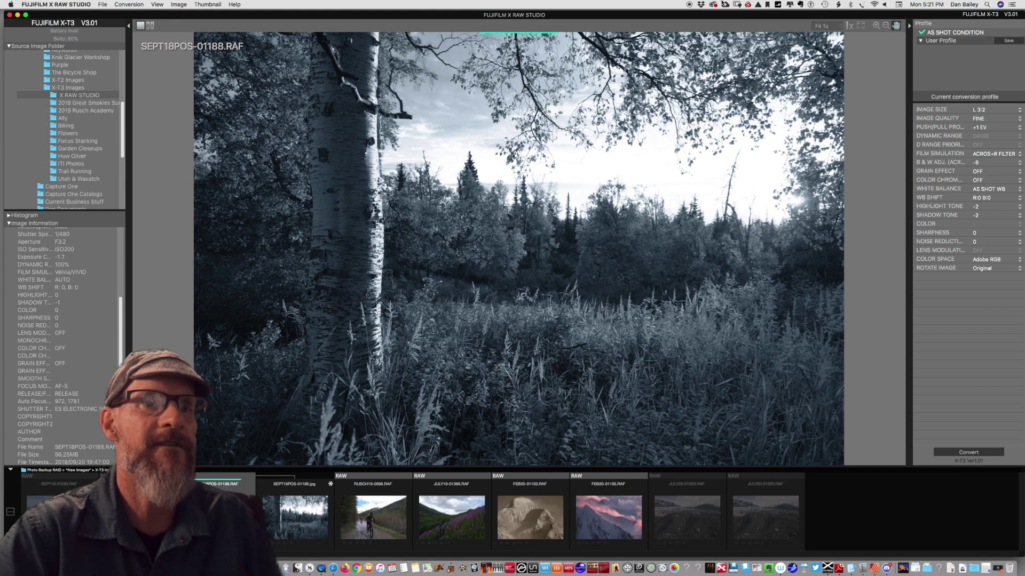
click(151, 26)
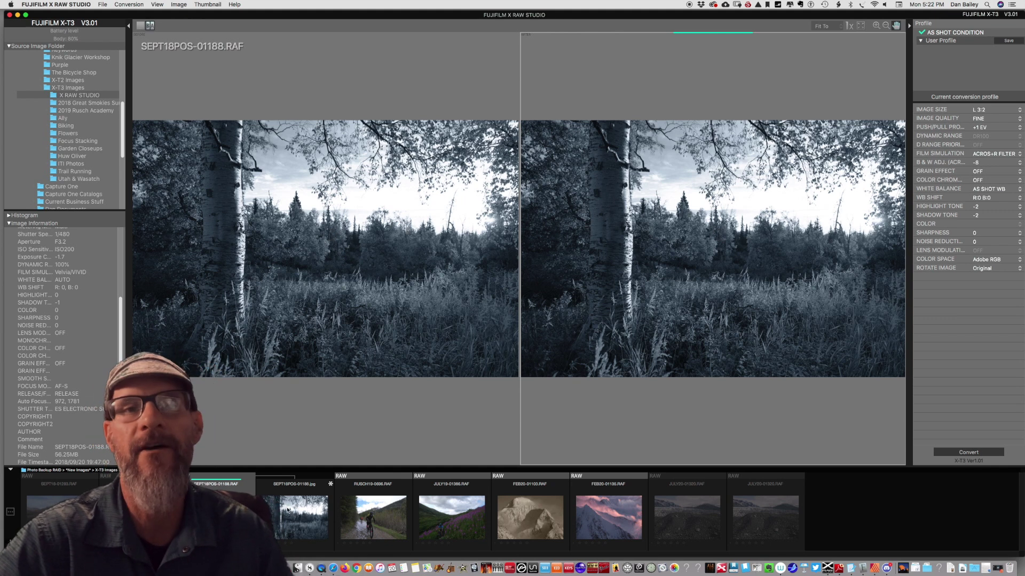
- Return to single-image view and reset push/pull processing to 0 EV
click(145, 27)
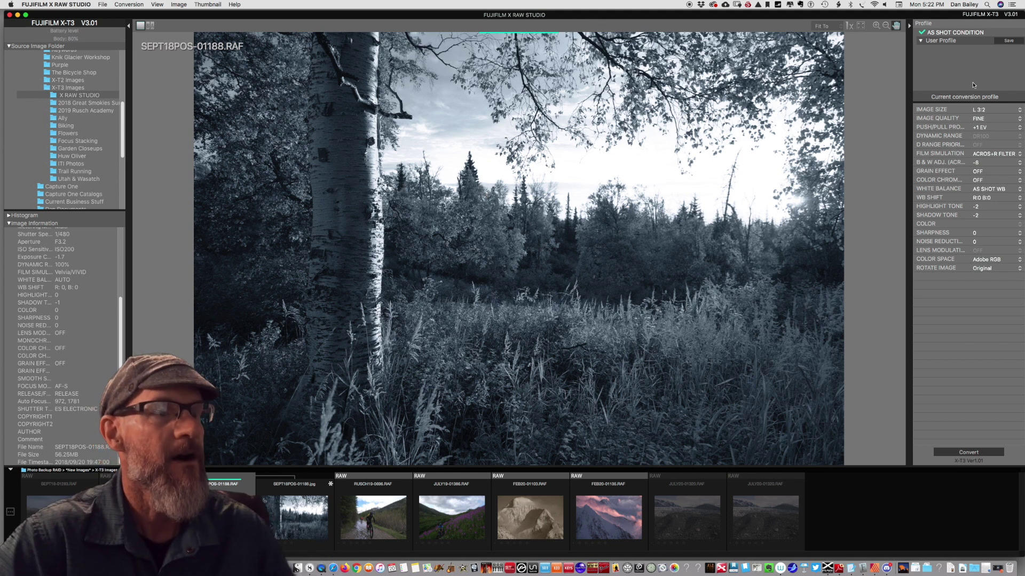
click(985, 127)
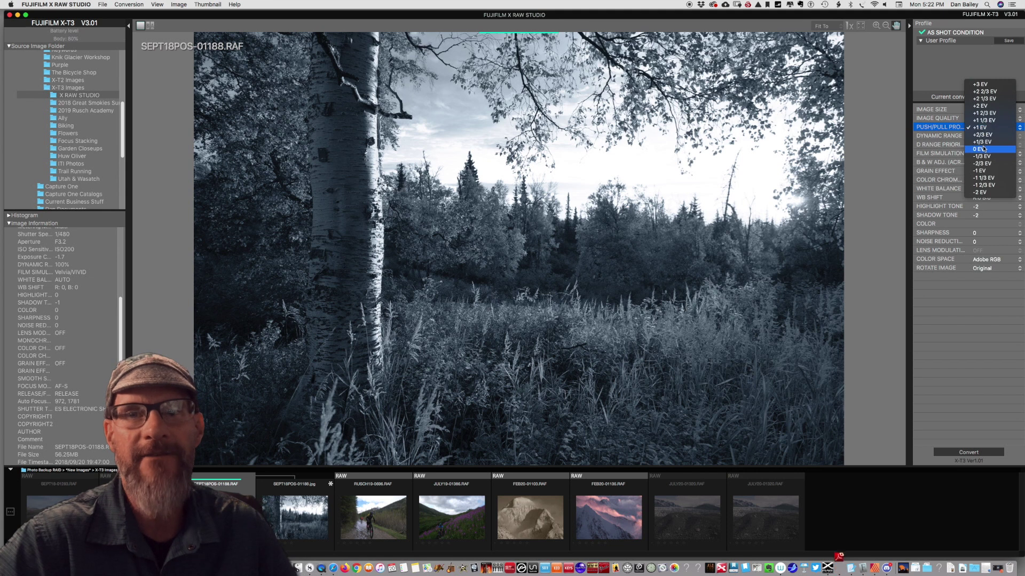
click(972, 180)
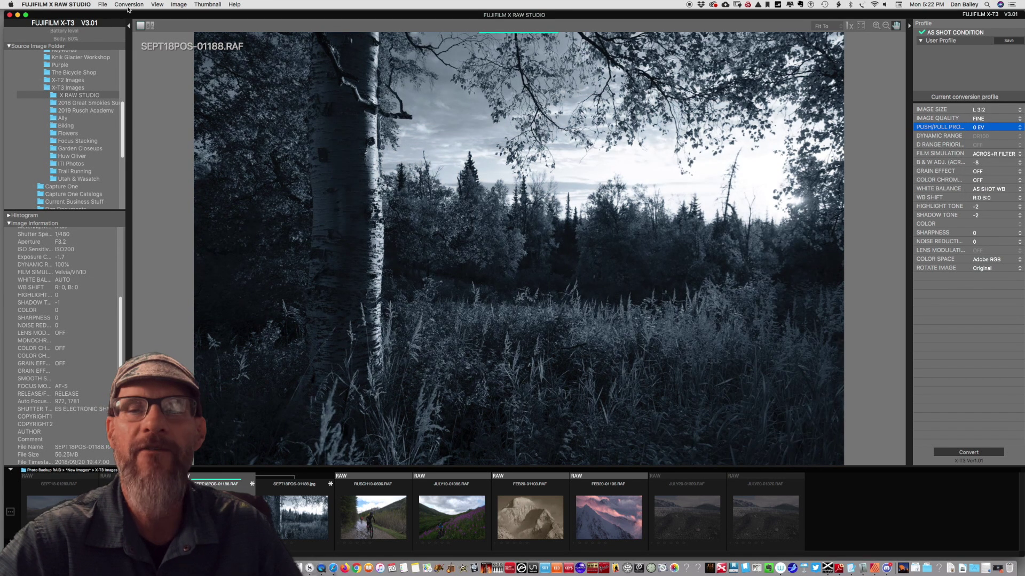
click(129, 4)
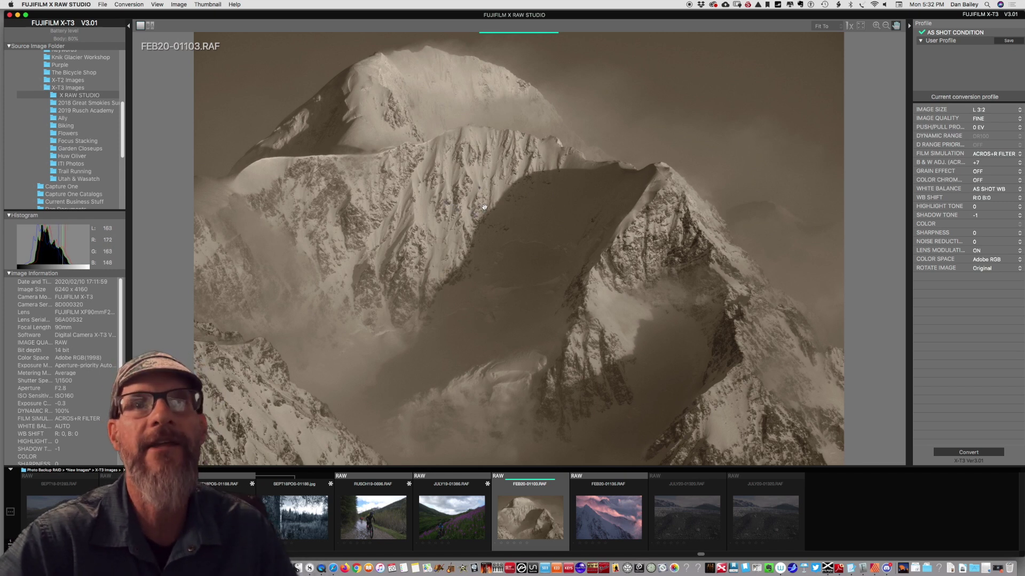
- Try CLASSIC CHROME with Color -4 and raise Shadow Tone to +3
click(979, 154)
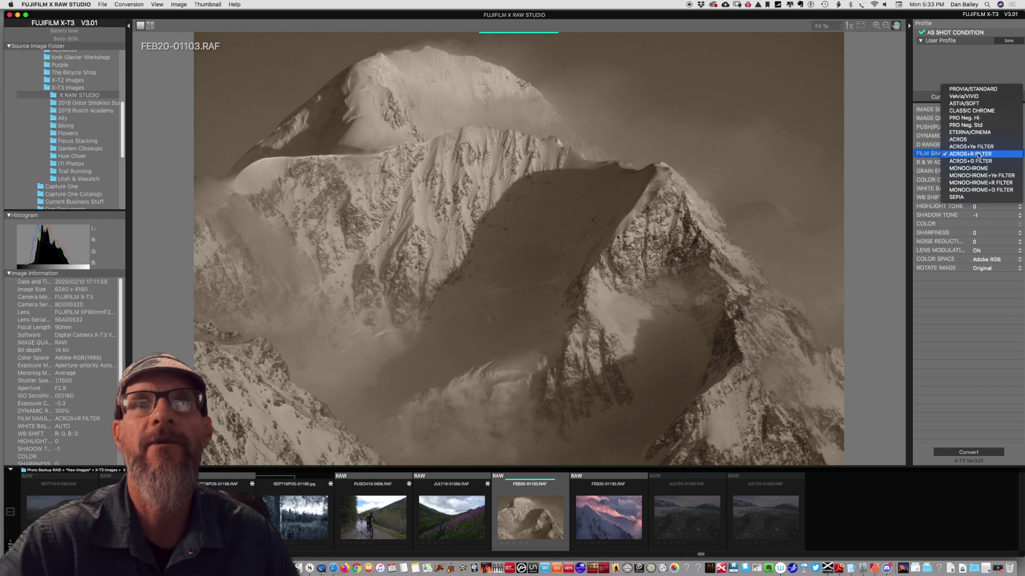
key(Up)
key(Up)
key(Up)
key(Up)
key(Up)
key(Up)
key(Return)
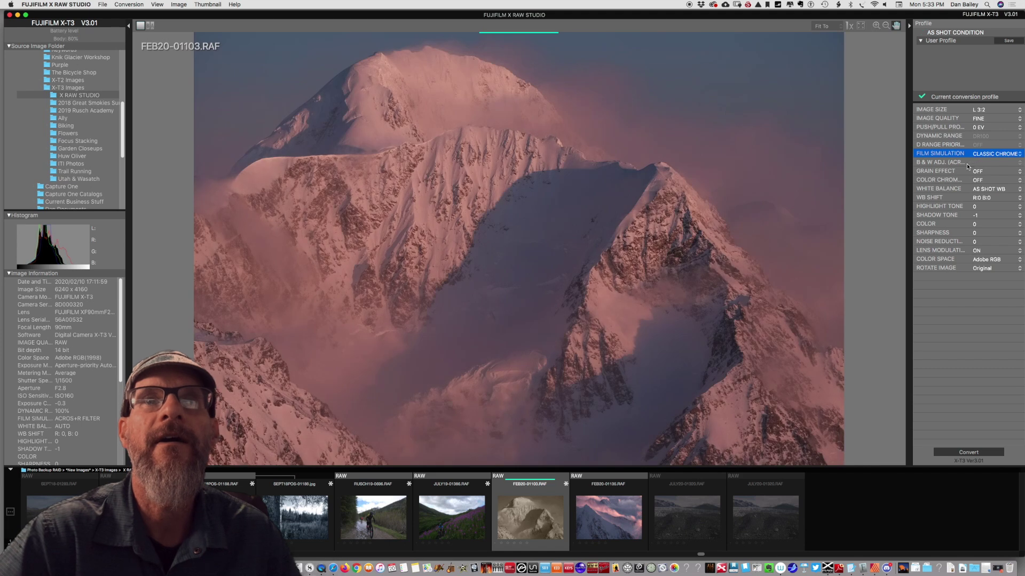
click(973, 225)
key(Escape)
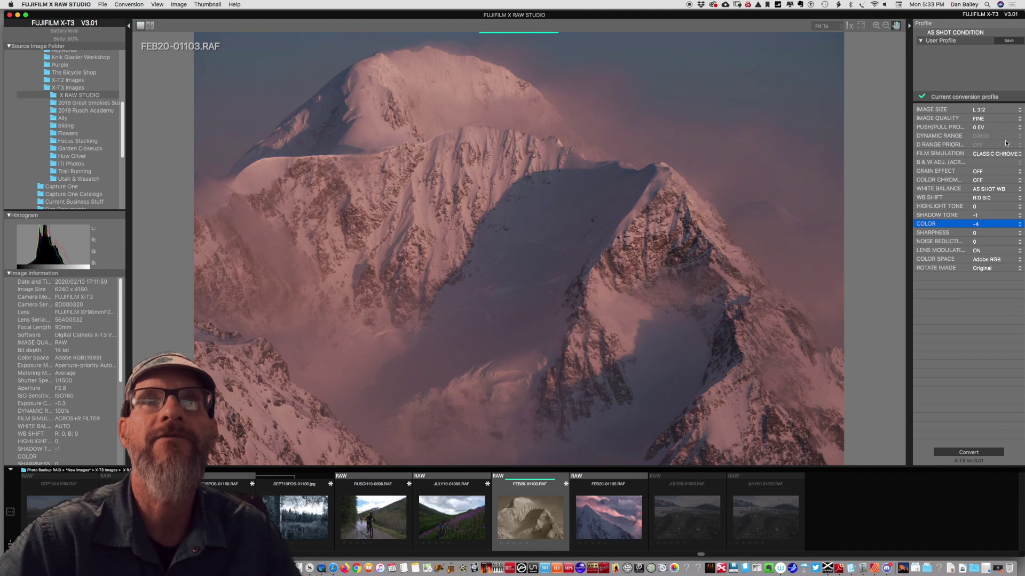
click(976, 216)
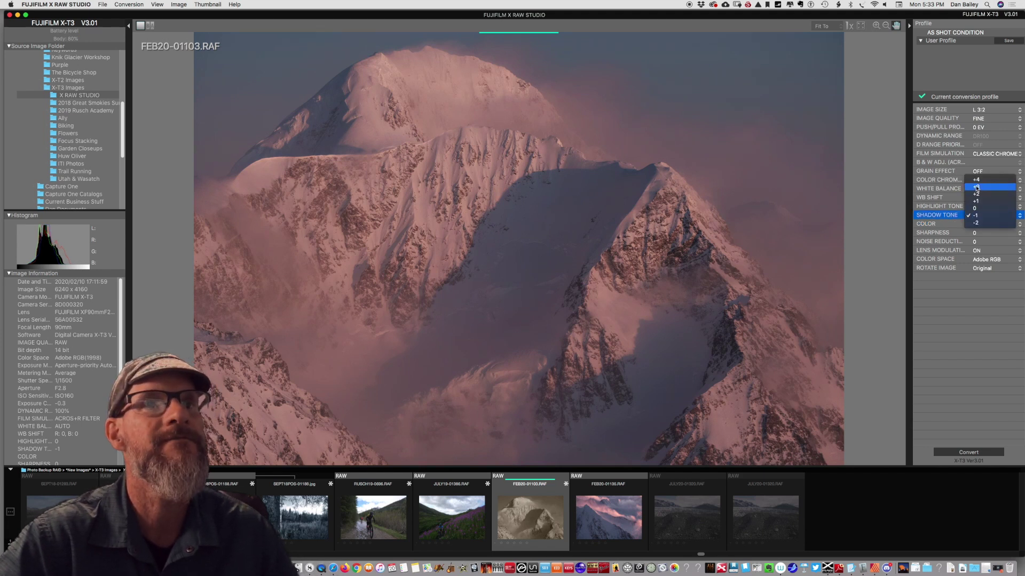
click(997, 186)
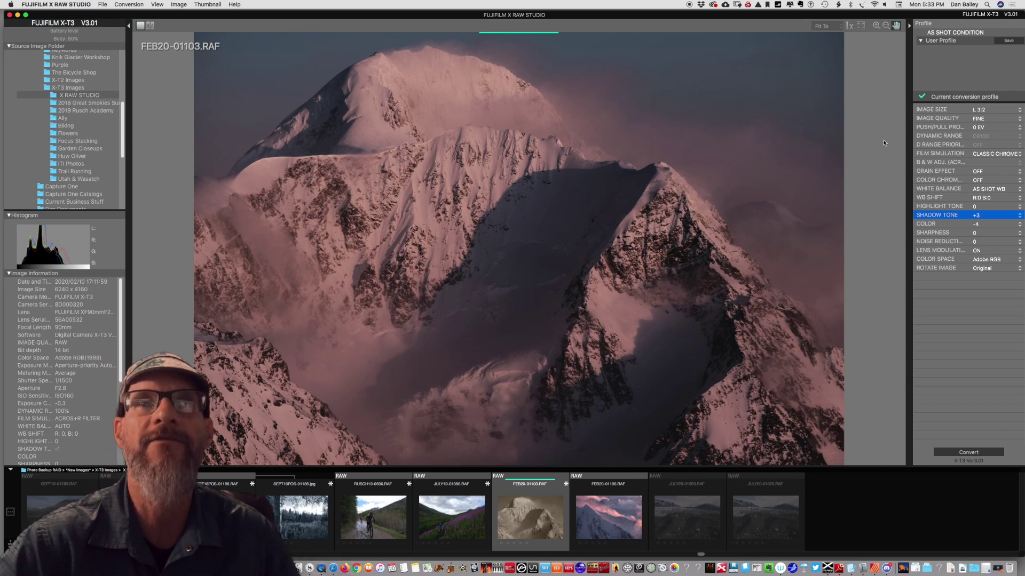
- Switch the mountain photo to Velvia/VIVID with Color +2
click(975, 155)
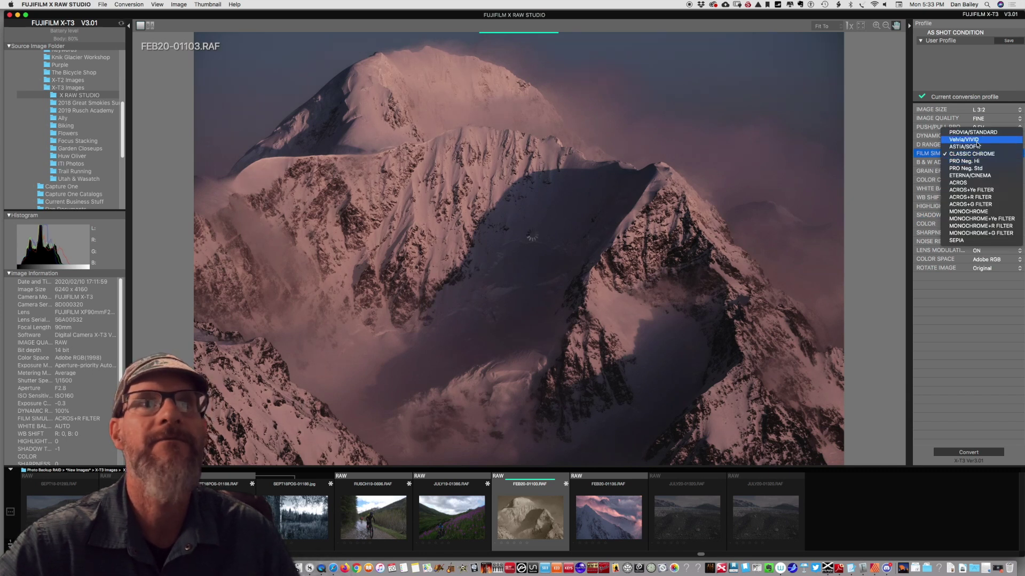
click(976, 140)
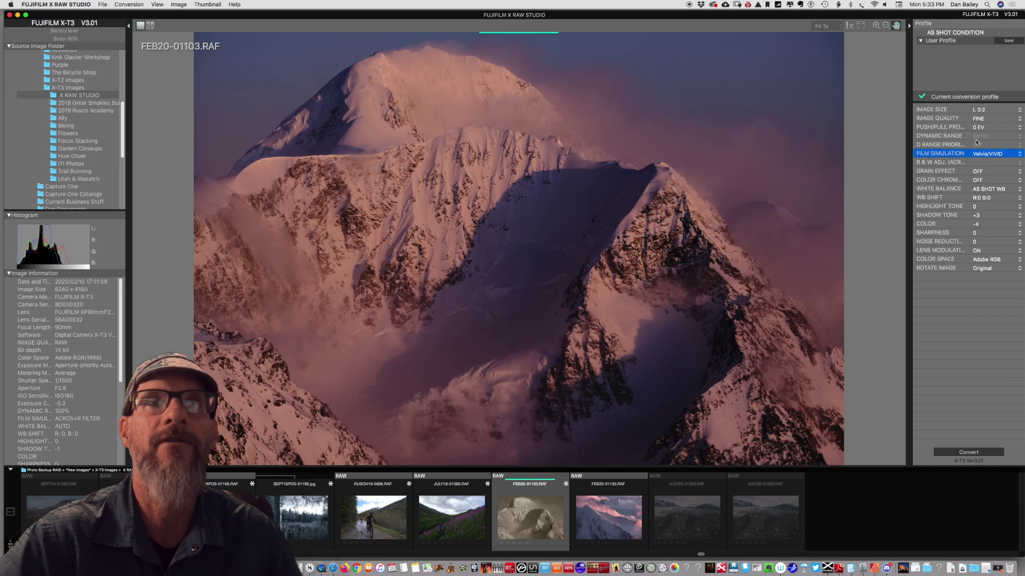
click(980, 227)
click(868, 174)
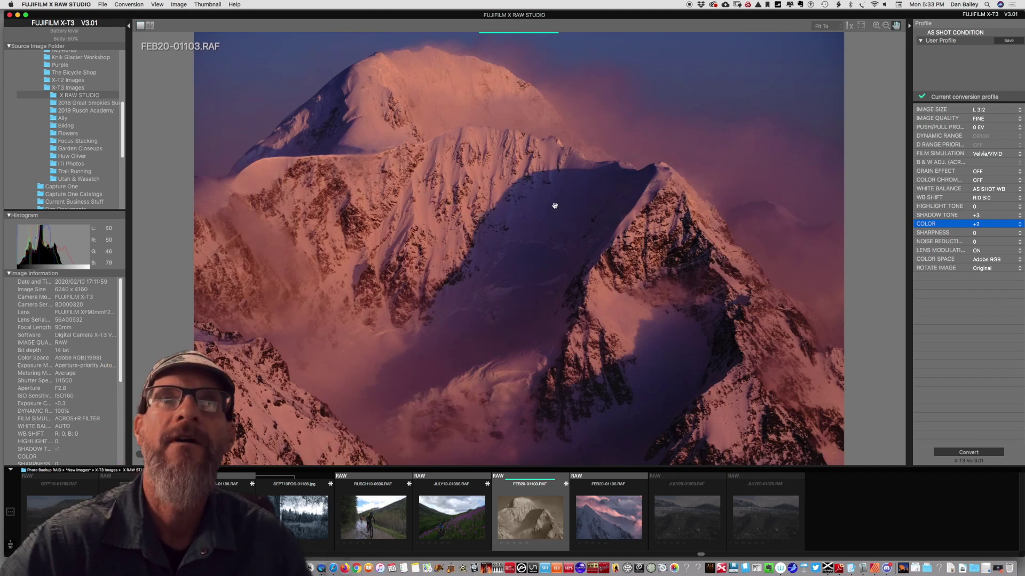
click(979, 155)
- Switch to MONOCHROME with yellow filter, B&W Adj. -4 and Shadow Tone +4
click(987, 233)
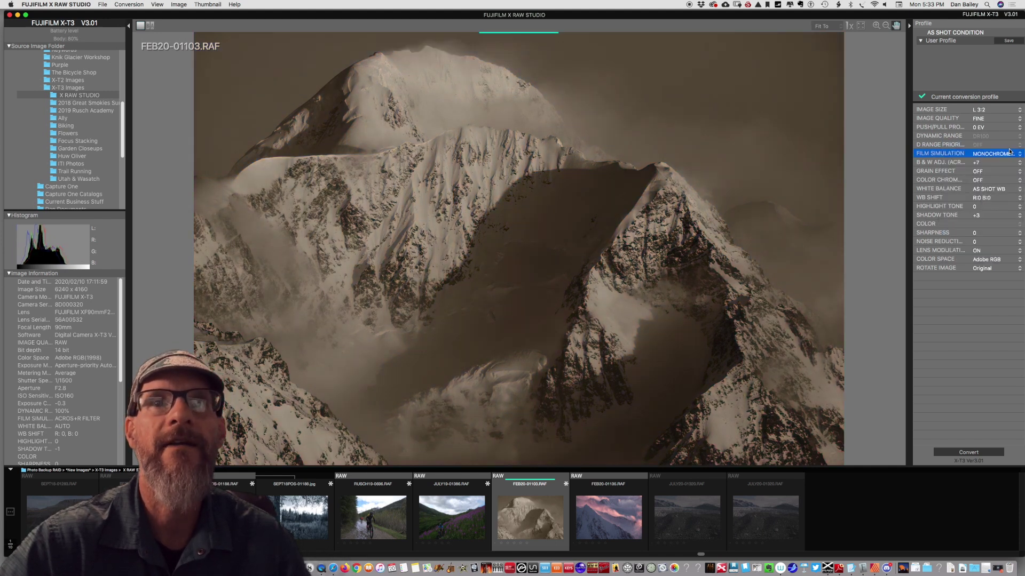
click(978, 162)
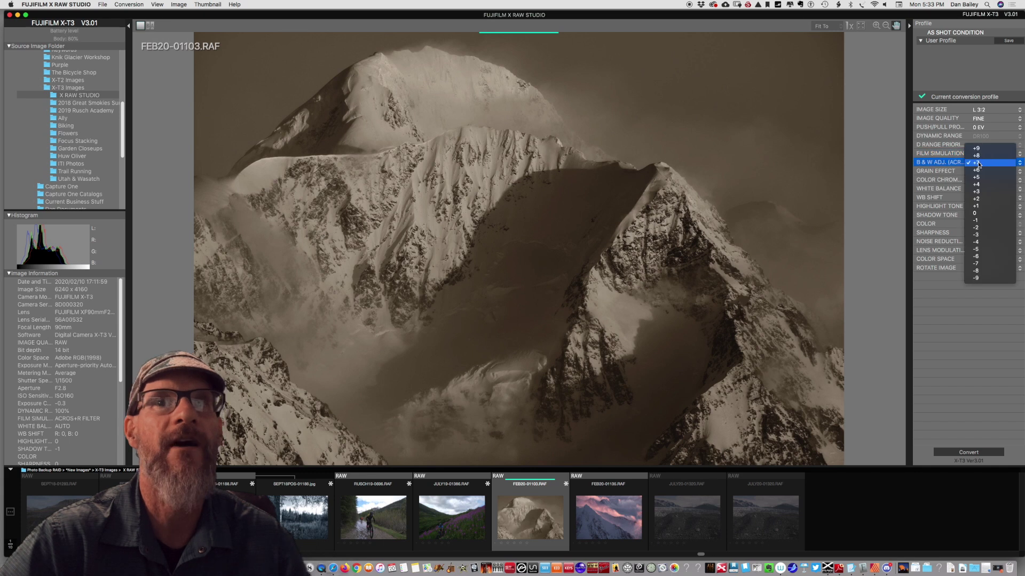
click(984, 242)
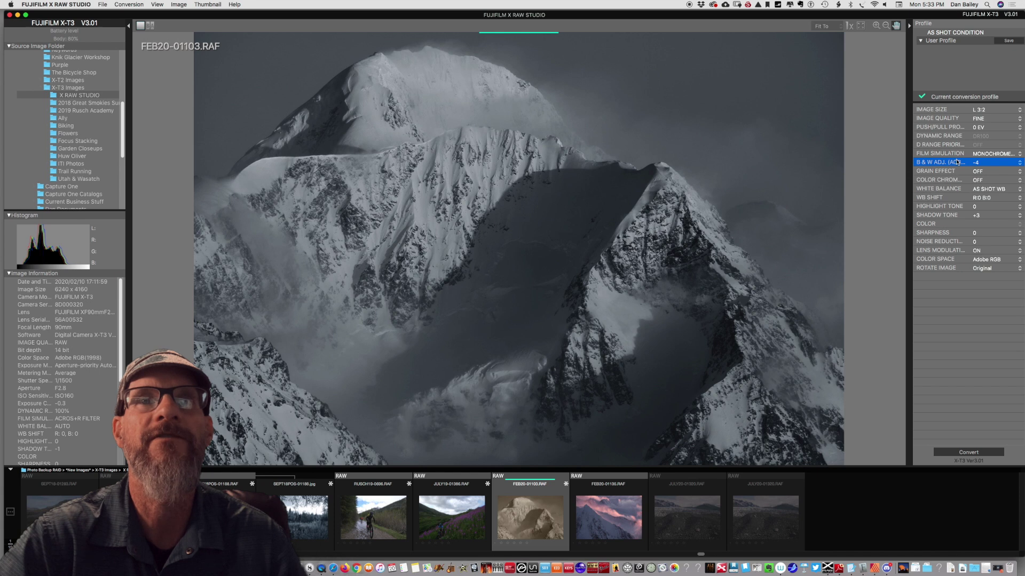
click(975, 215)
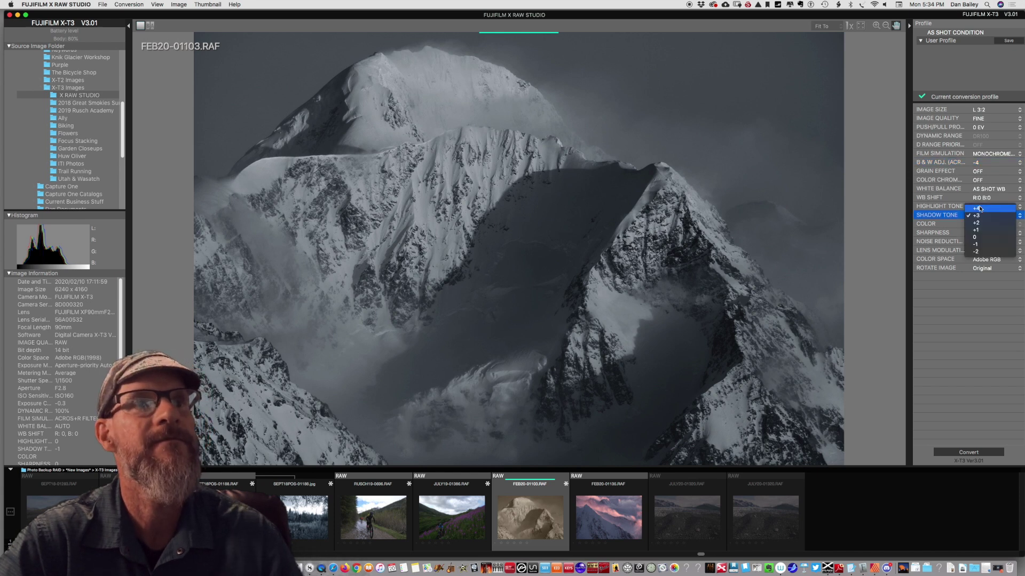
click(979, 207)
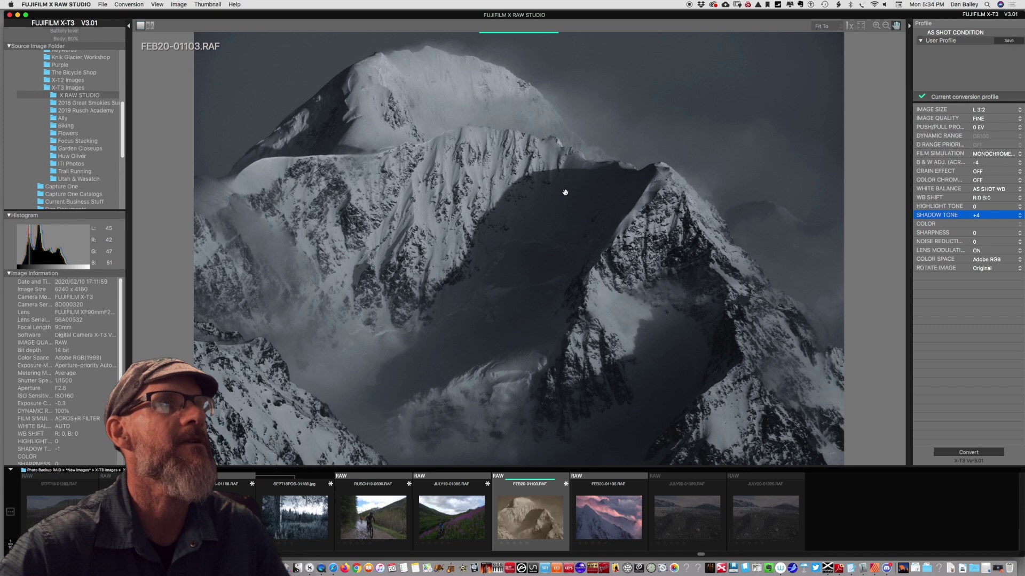
- Undo the last two adjustments using Conversion > Undo
click(128, 5)
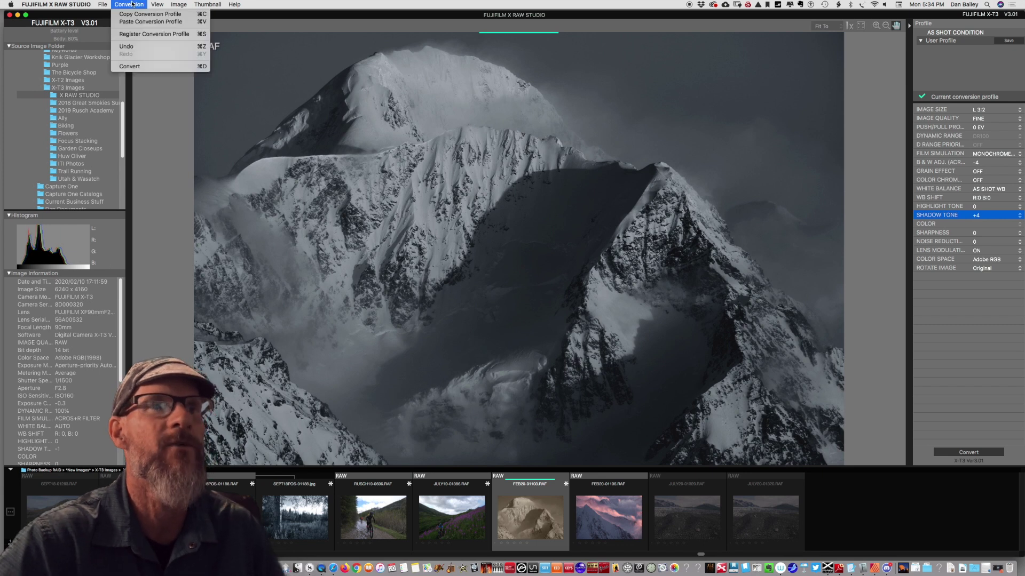
click(145, 49)
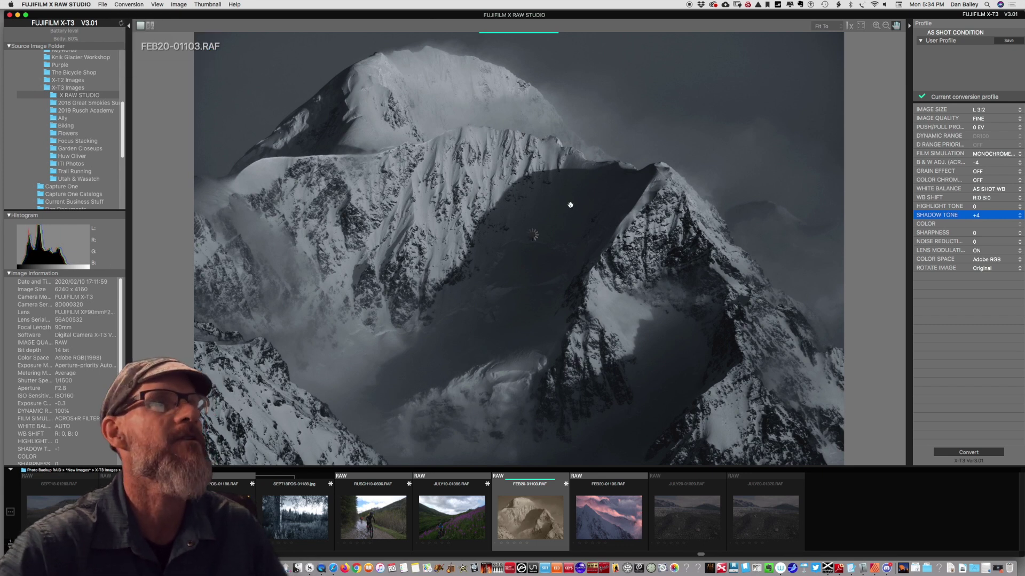
click(132, 4)
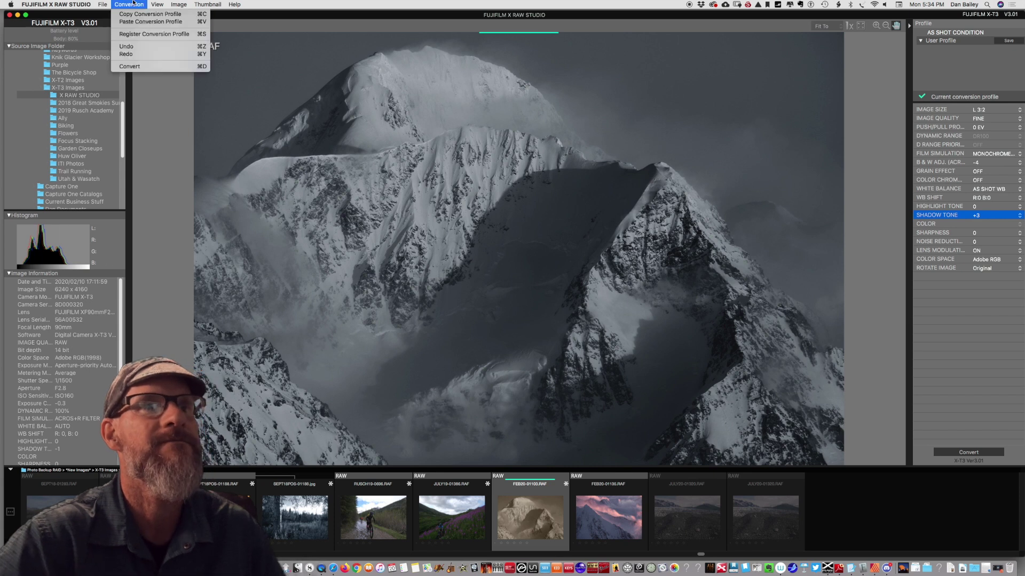
click(160, 46)
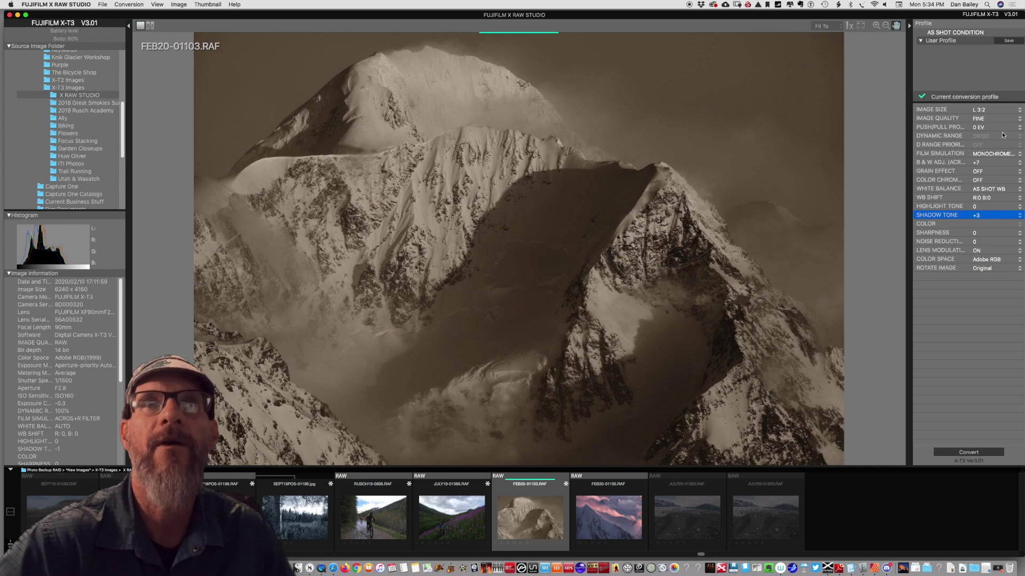
- Apply PROVIA/STANDARD with Color 0 and Shadow Tone 0, then convert the mountain RAW to JPEG
click(988, 156)
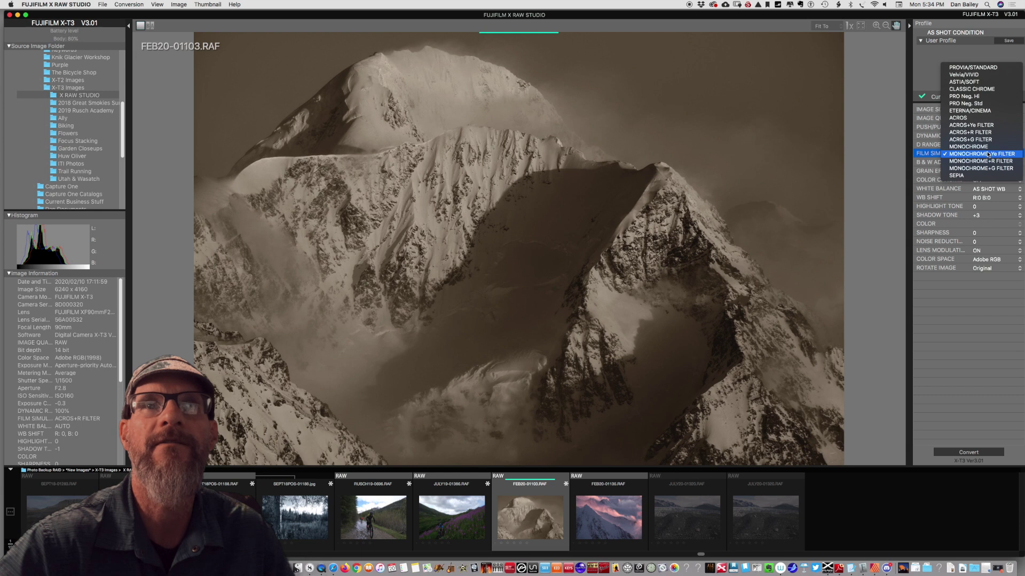
click(985, 67)
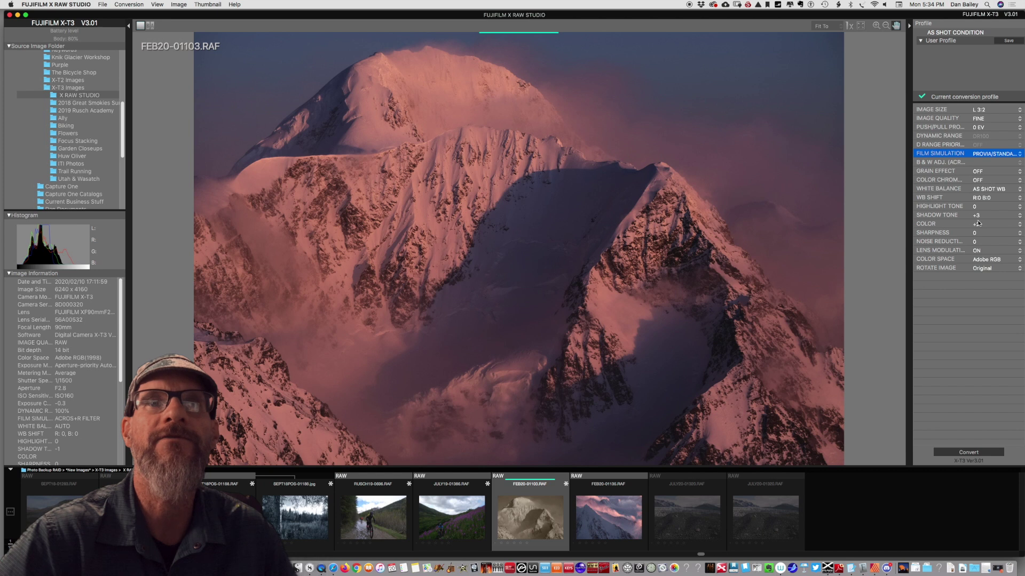
click(977, 223)
click(985, 218)
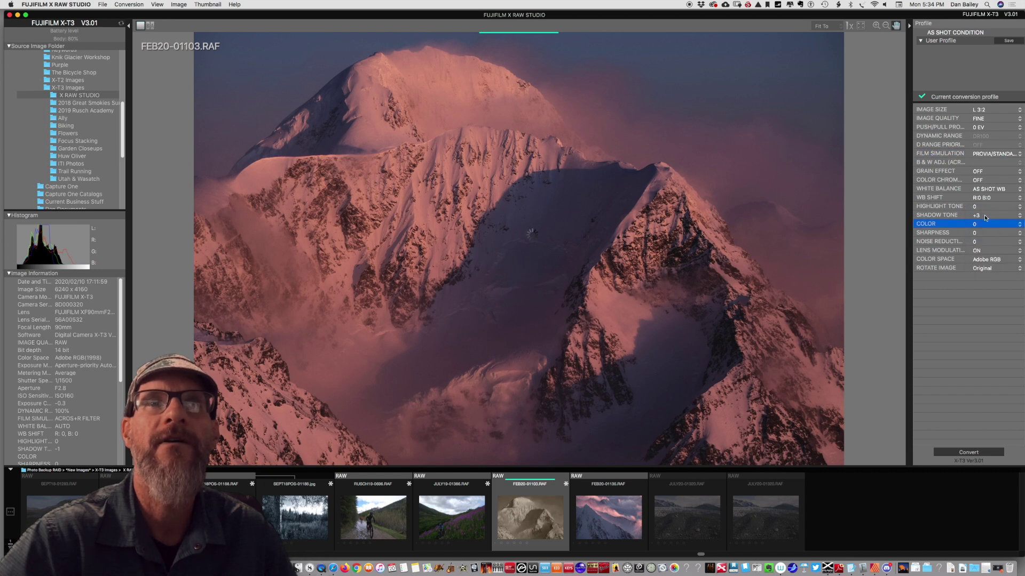
click(980, 216)
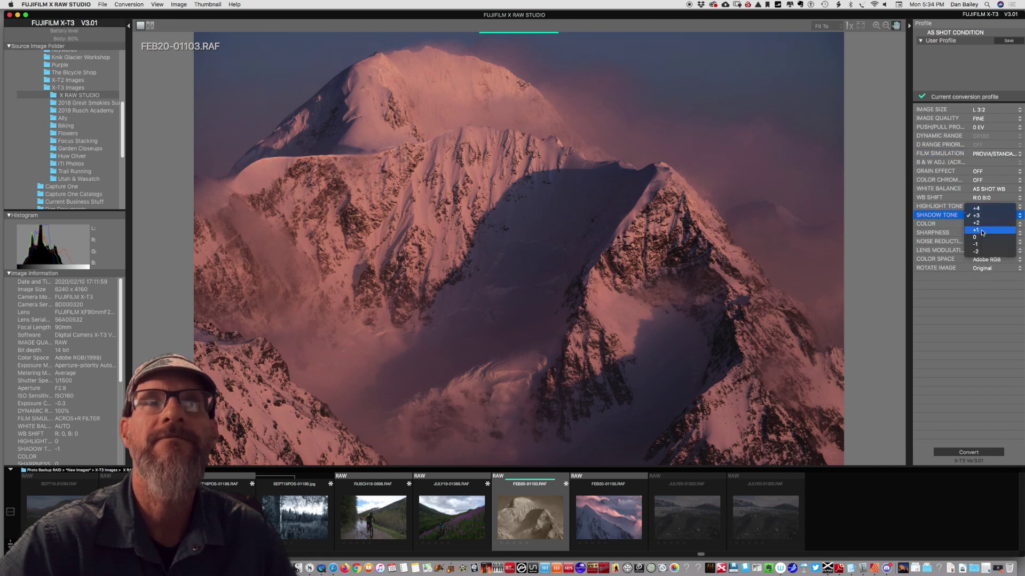
click(983, 238)
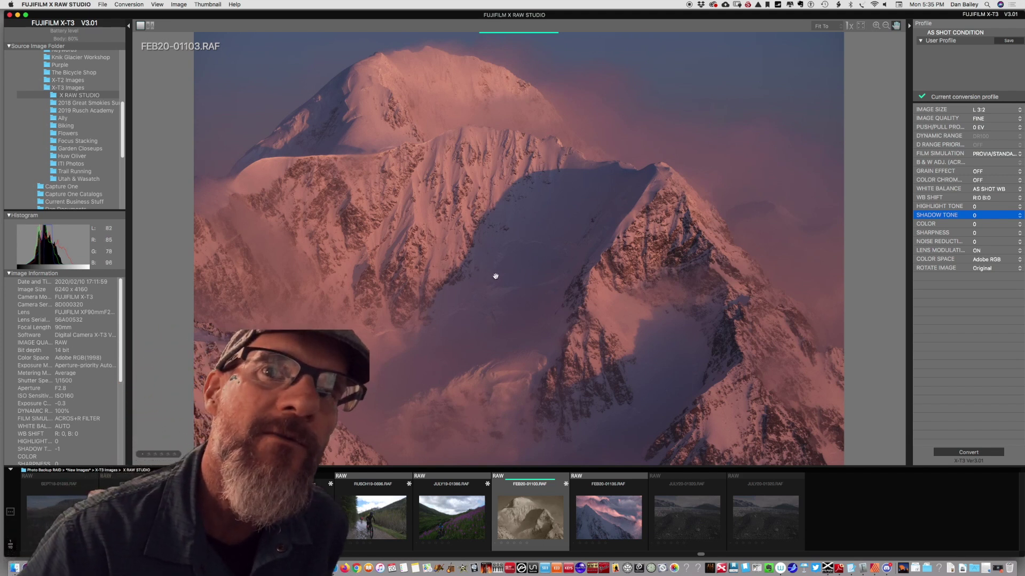
click(970, 451)
click(611, 189)
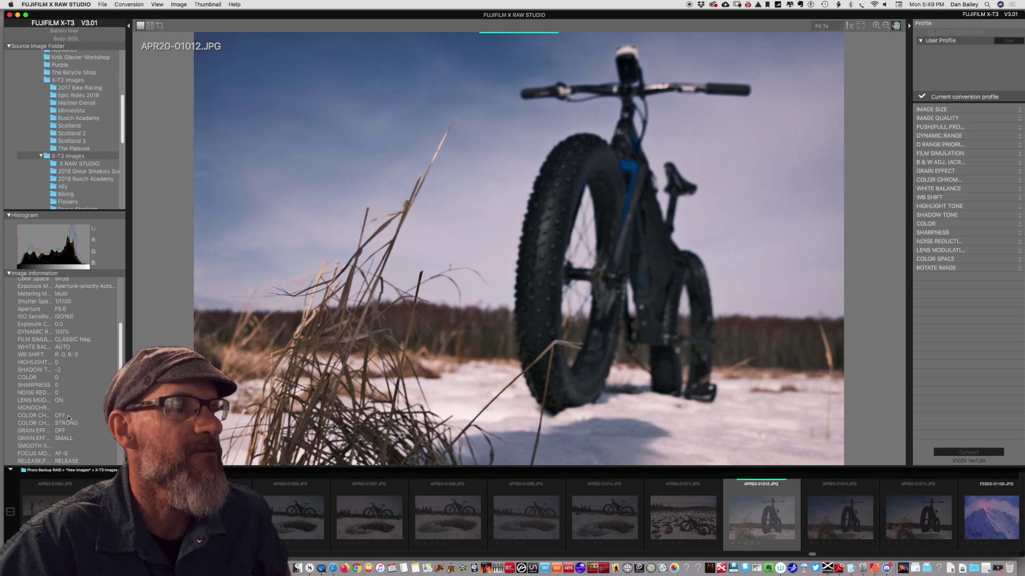
- Scroll through the thumbnails to locate the glacier RAW JULY20-01320.RAF
scroll(106, 405, down, 3)
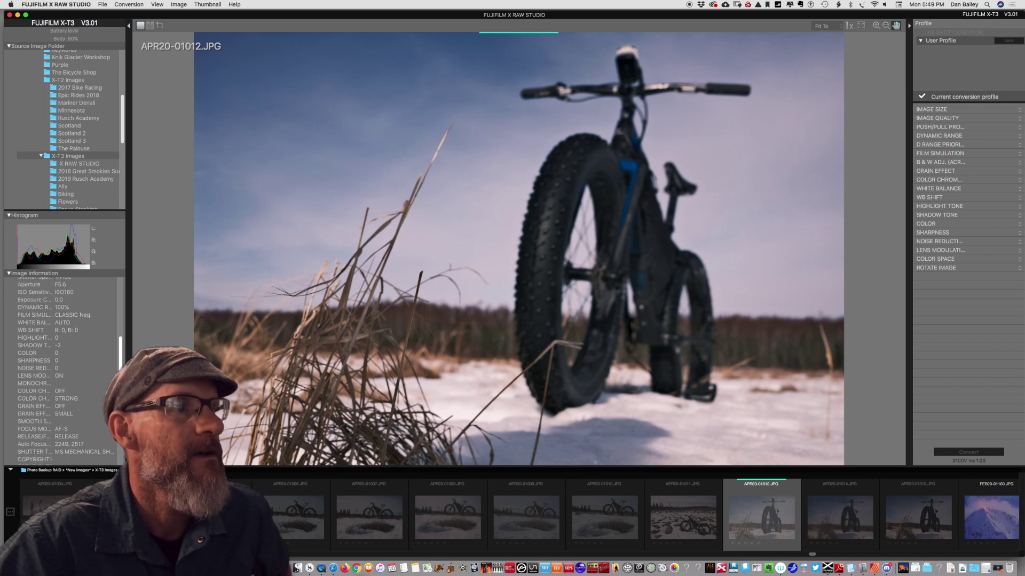
scroll(81, 336, up, 5)
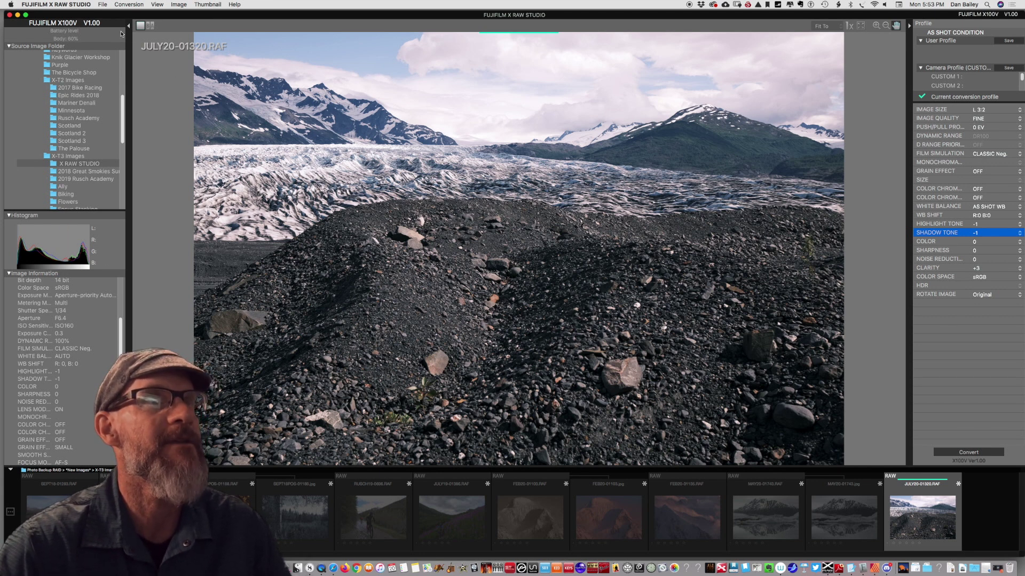
- Show the glacier before/after, apply Velvia/VIVID with Shadow Tone +2, then try monochrome with yellow filter
click(150, 26)
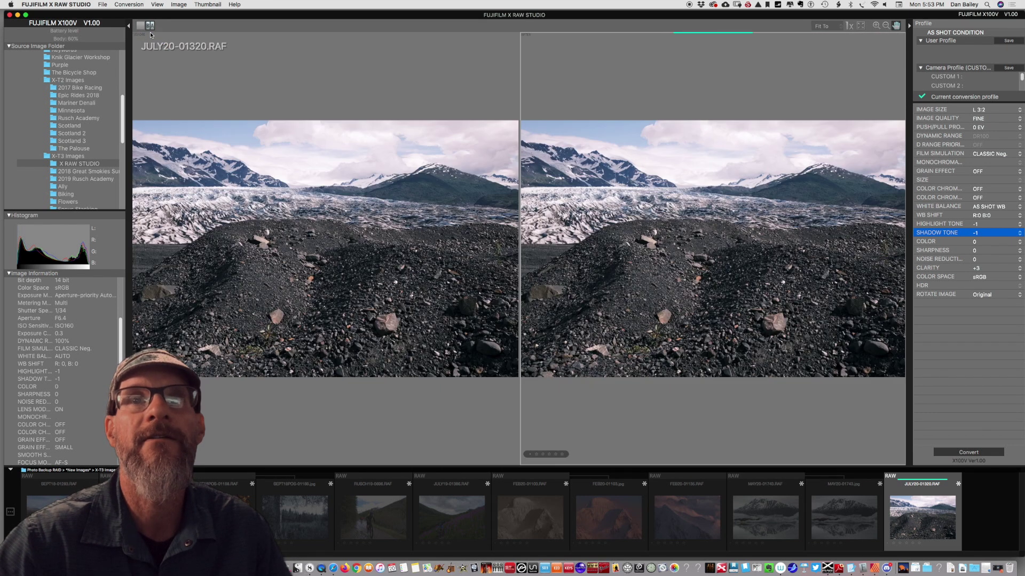
click(979, 155)
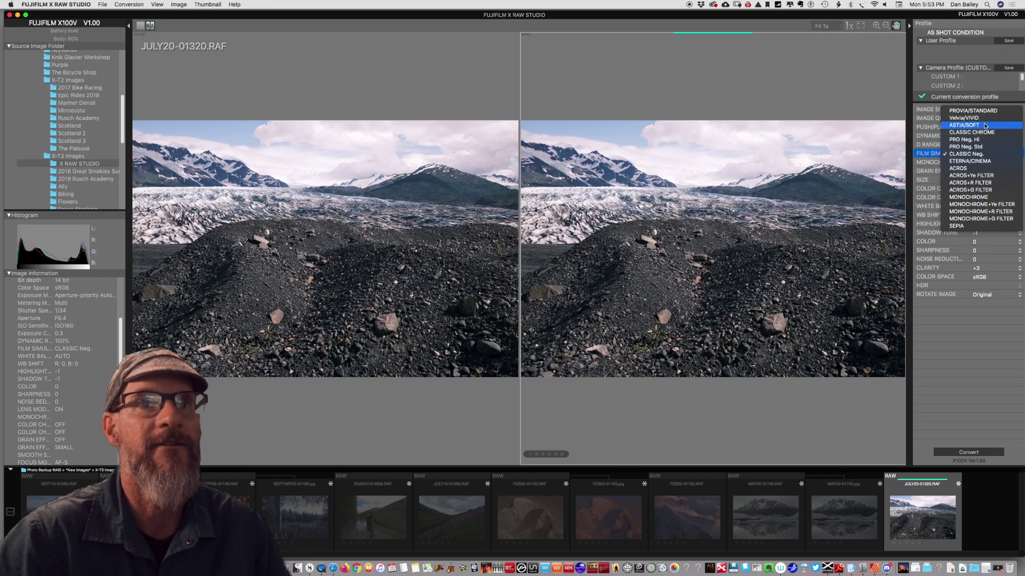
click(985, 119)
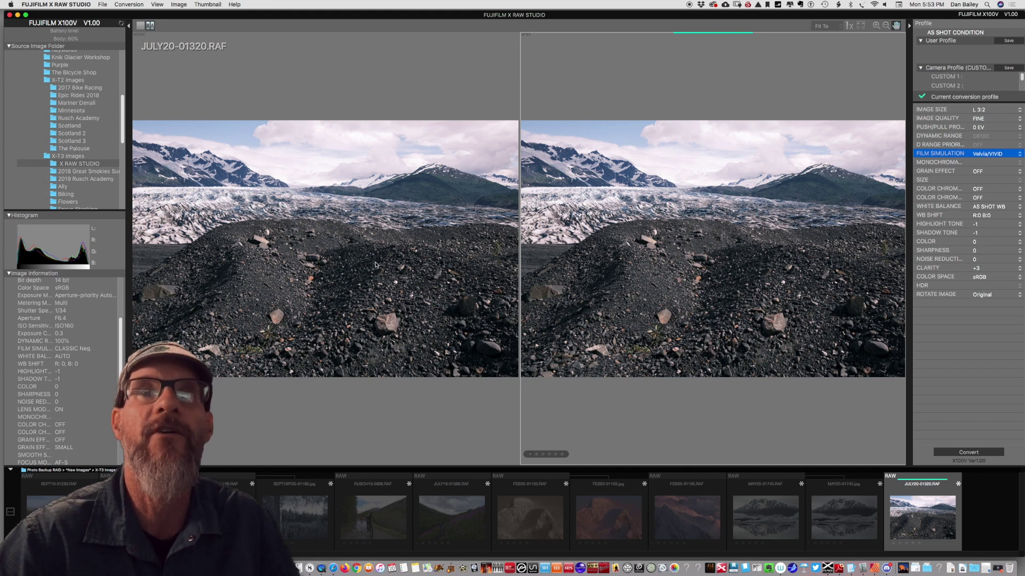
click(977, 235)
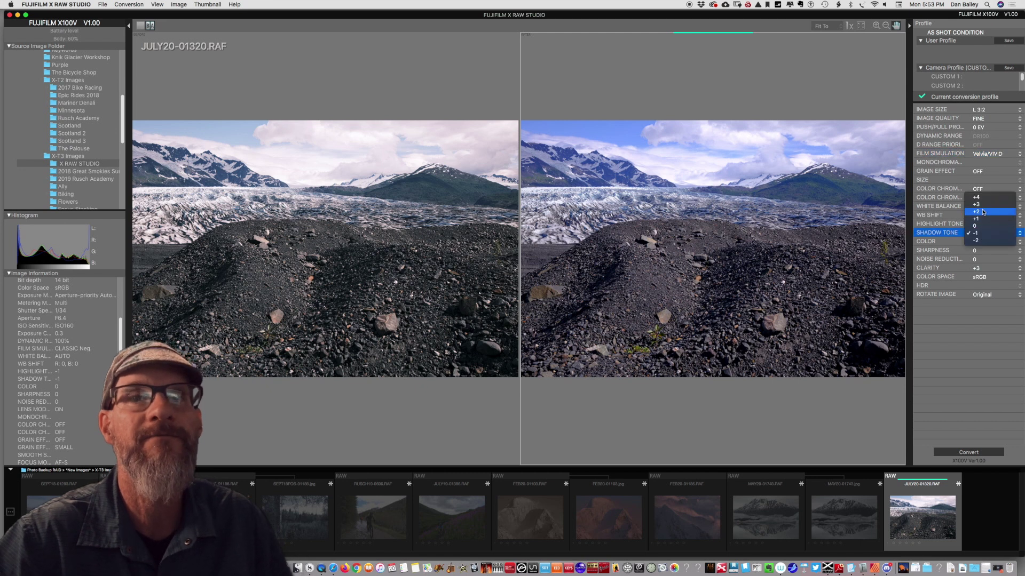
click(979, 211)
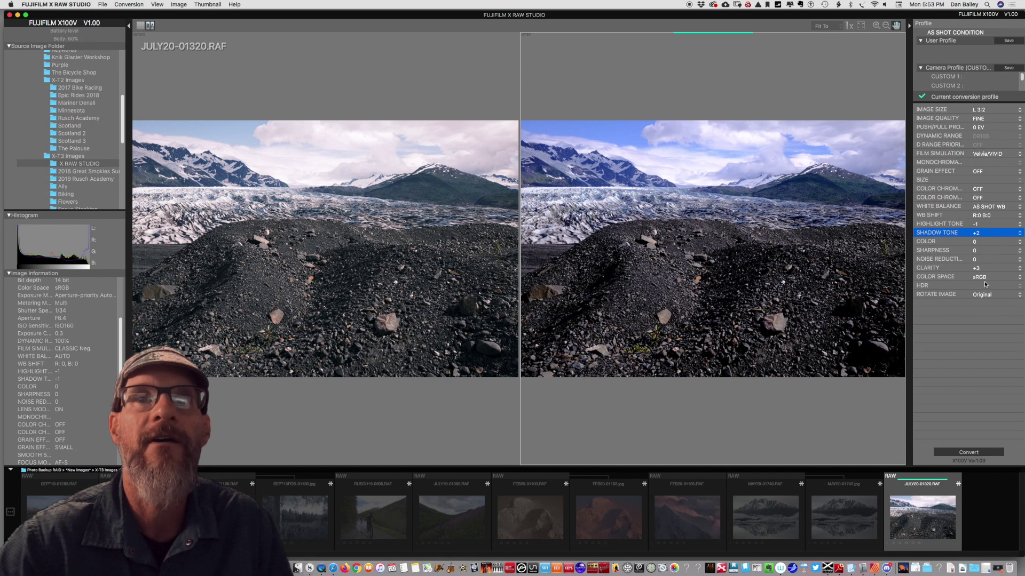
click(987, 153)
click(1009, 241)
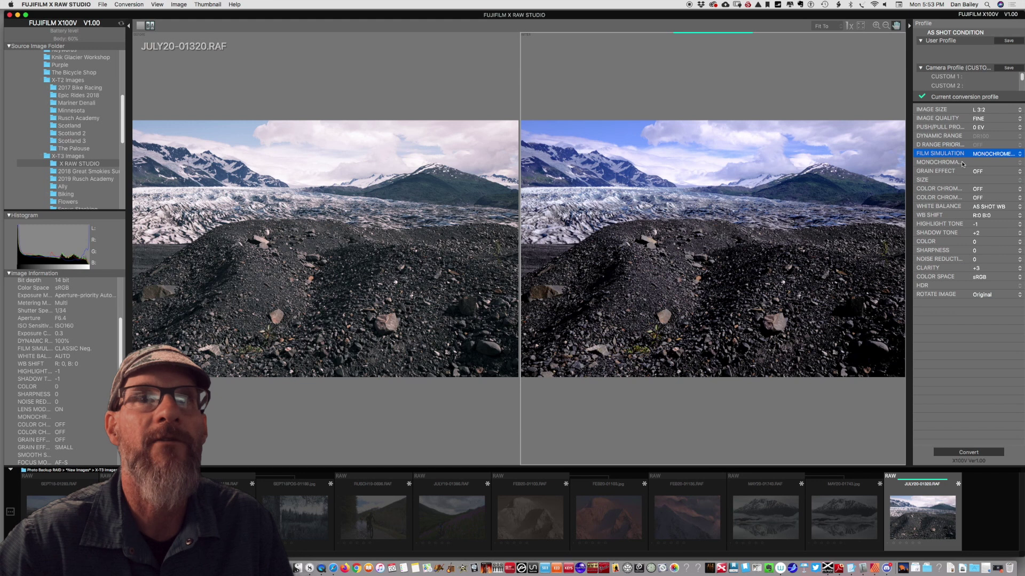
- Make the glacier MONOCHROME+R FILTER with STRONG grain and bring up the Monochromatic Color settings
click(993, 155)
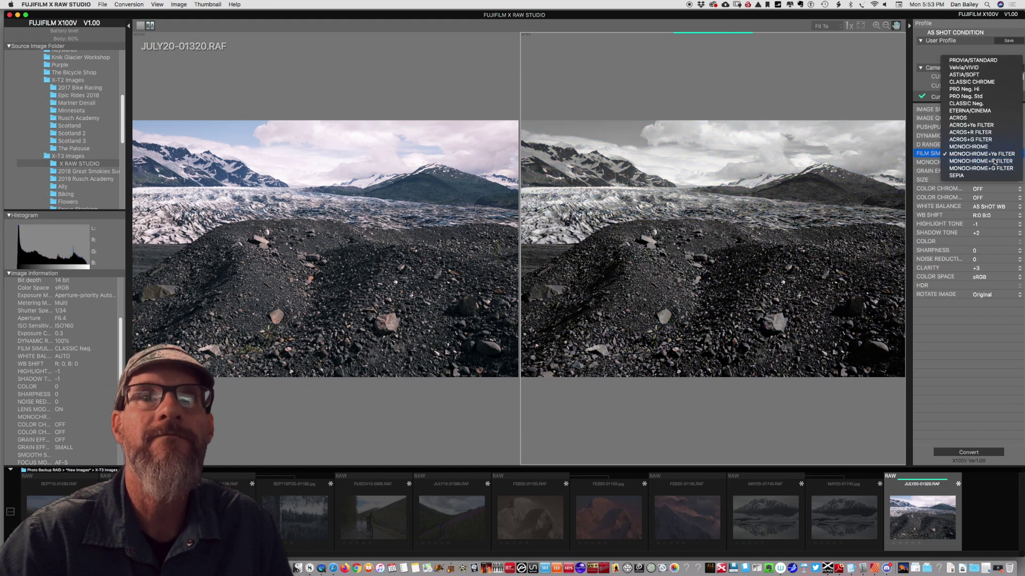
click(994, 162)
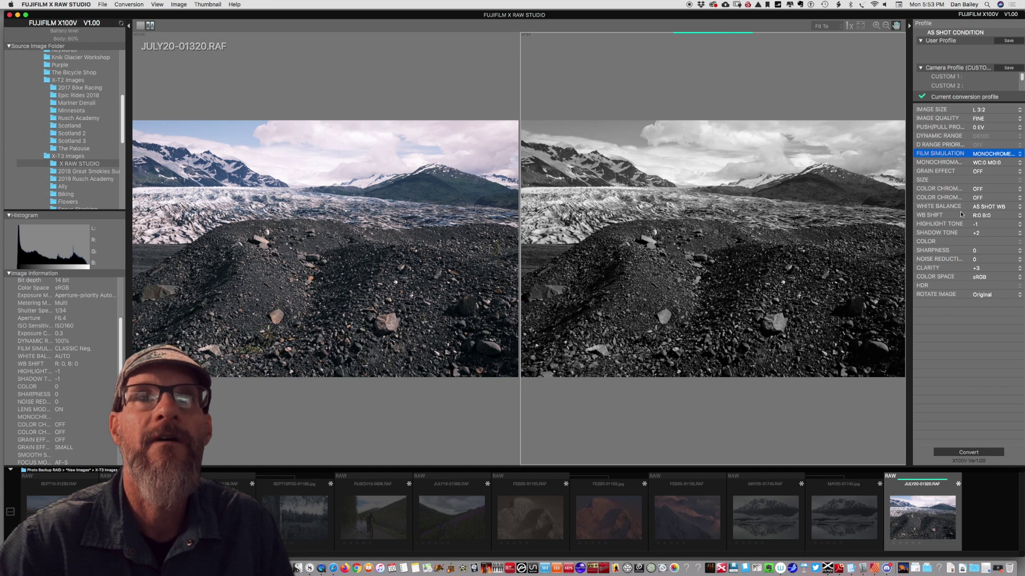
click(980, 173)
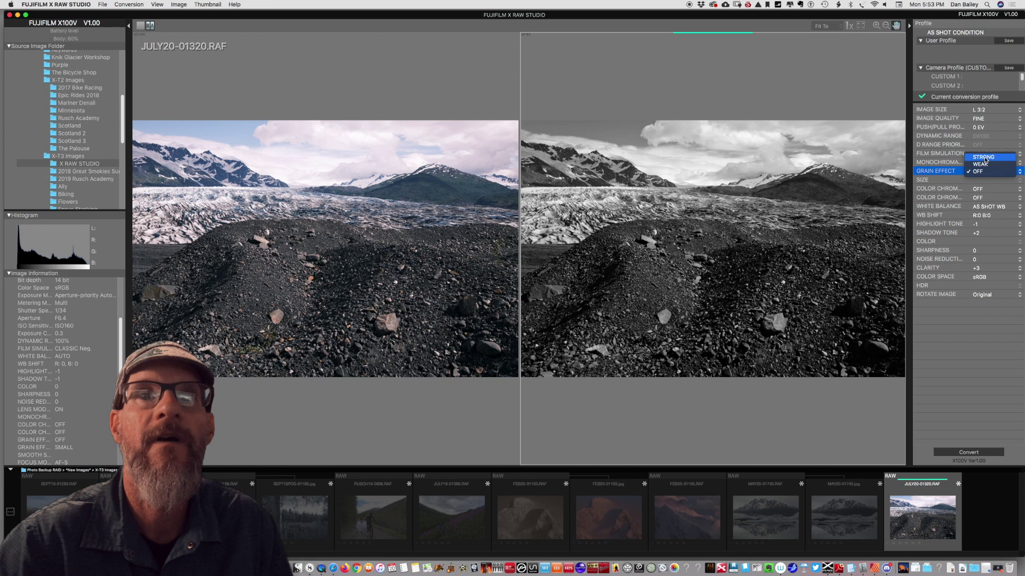
click(964, 177)
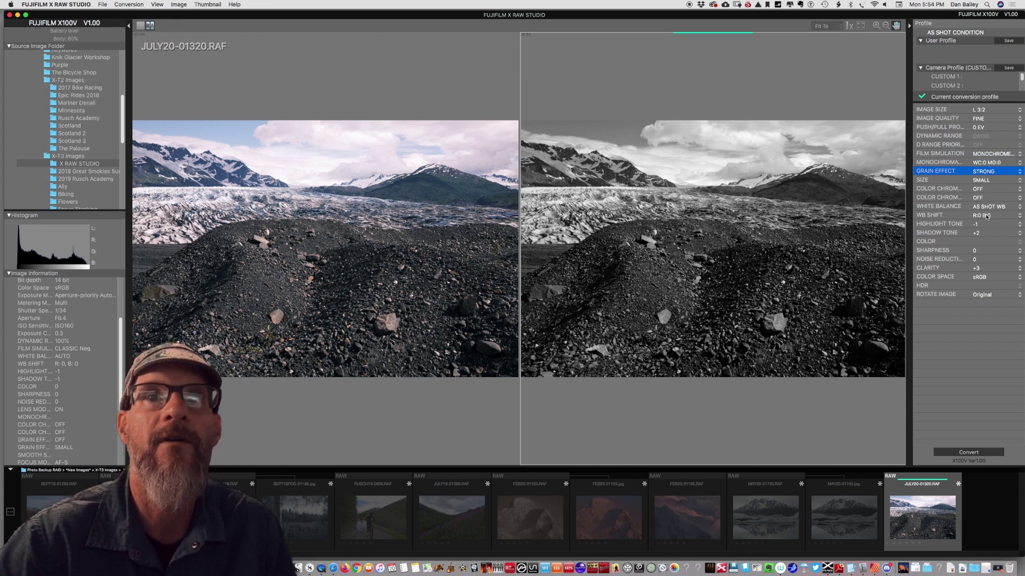
click(984, 155)
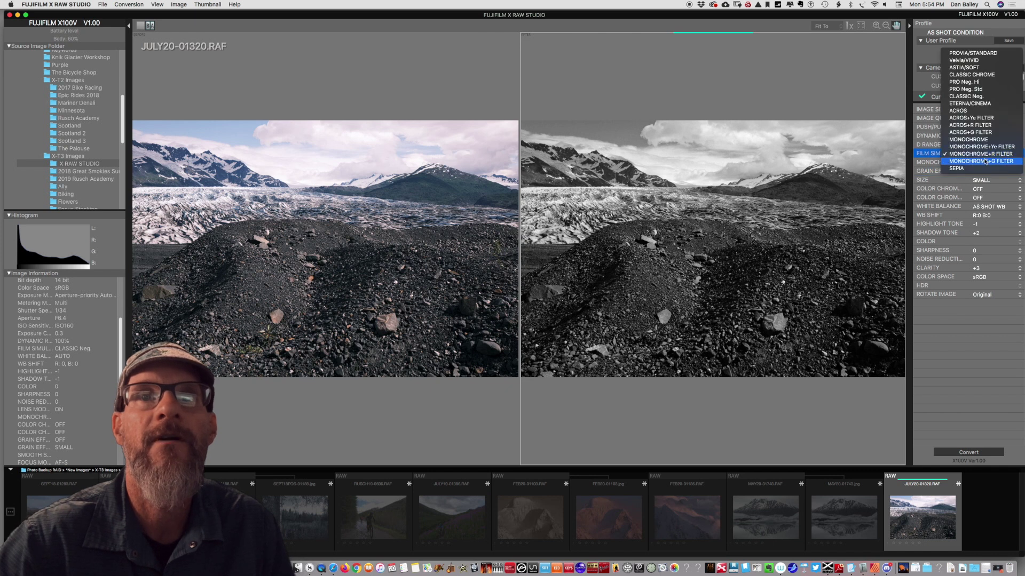
click(986, 176)
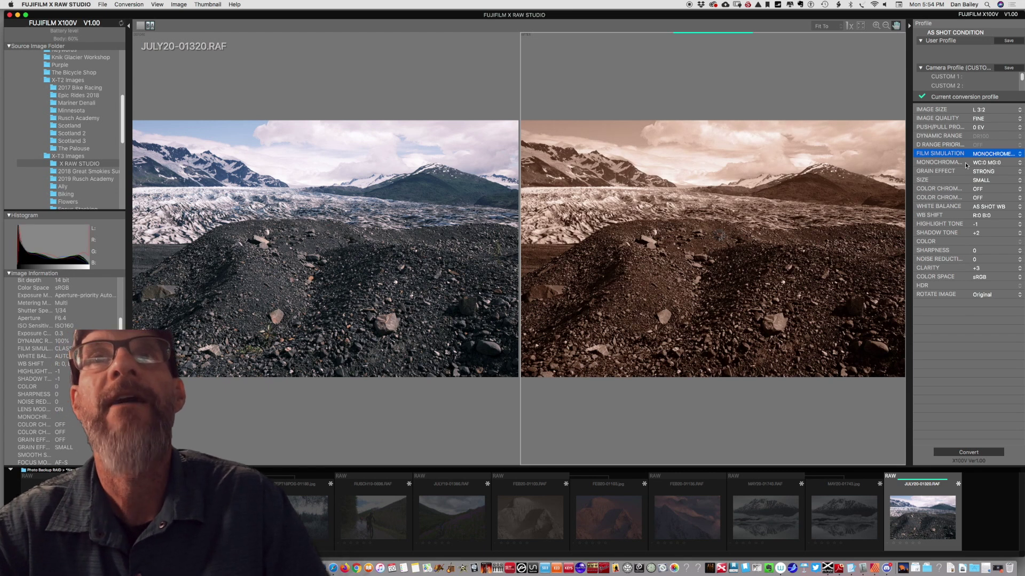
click(996, 163)
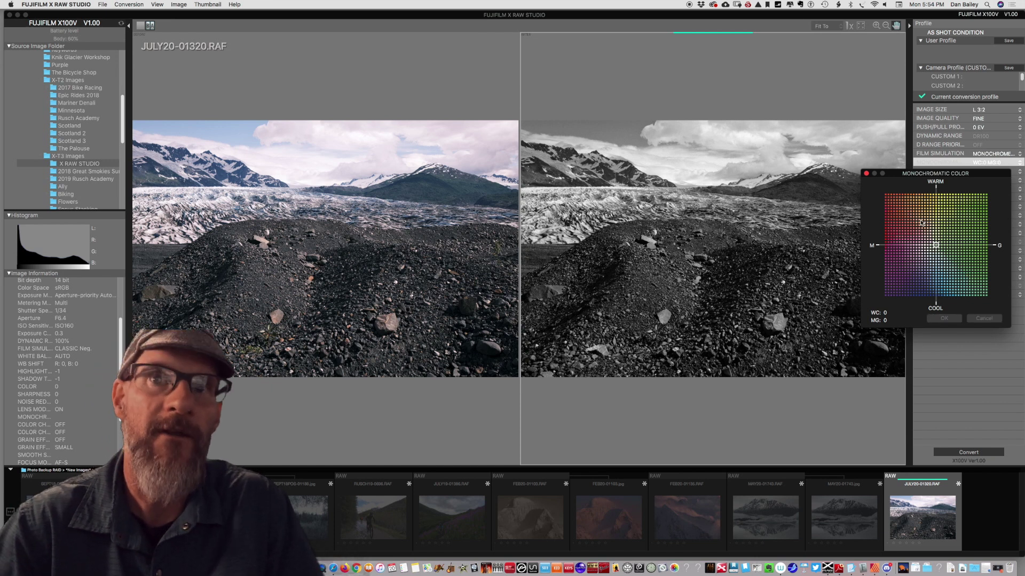
- Tint the monochrome glacier warm at WC 8, MG -4 and start converting it to JPEG
click(924, 222)
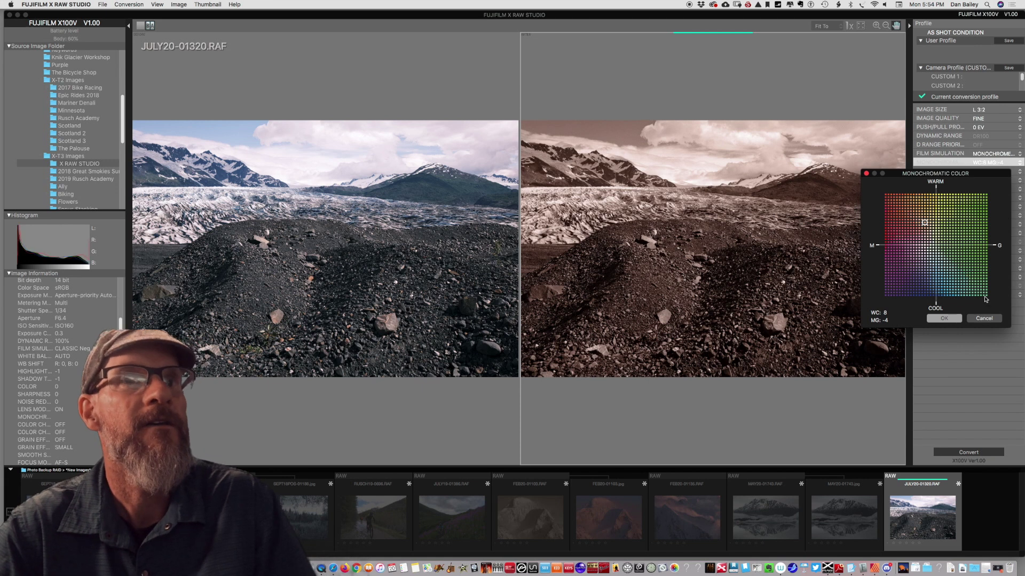
click(943, 318)
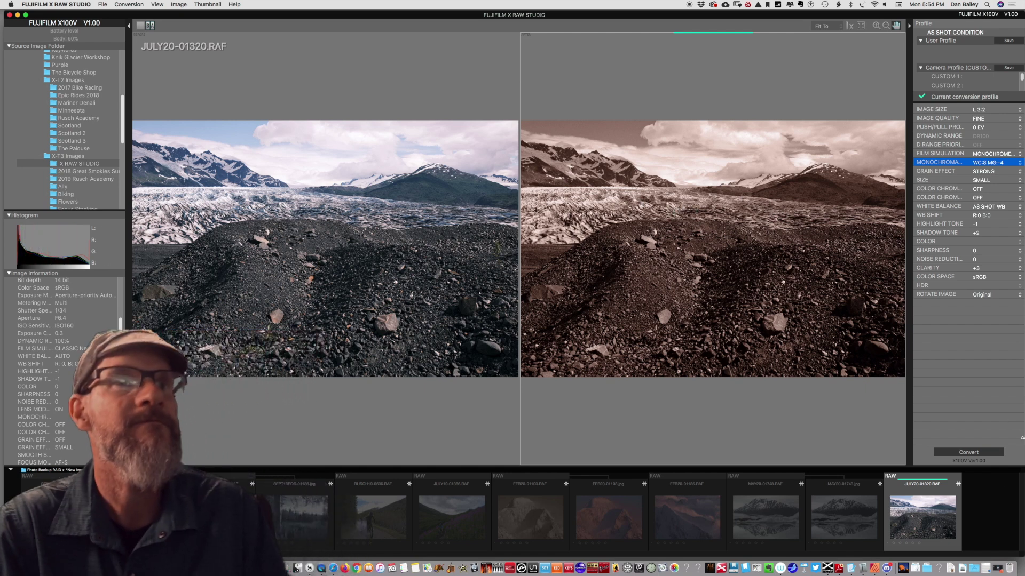
click(977, 455)
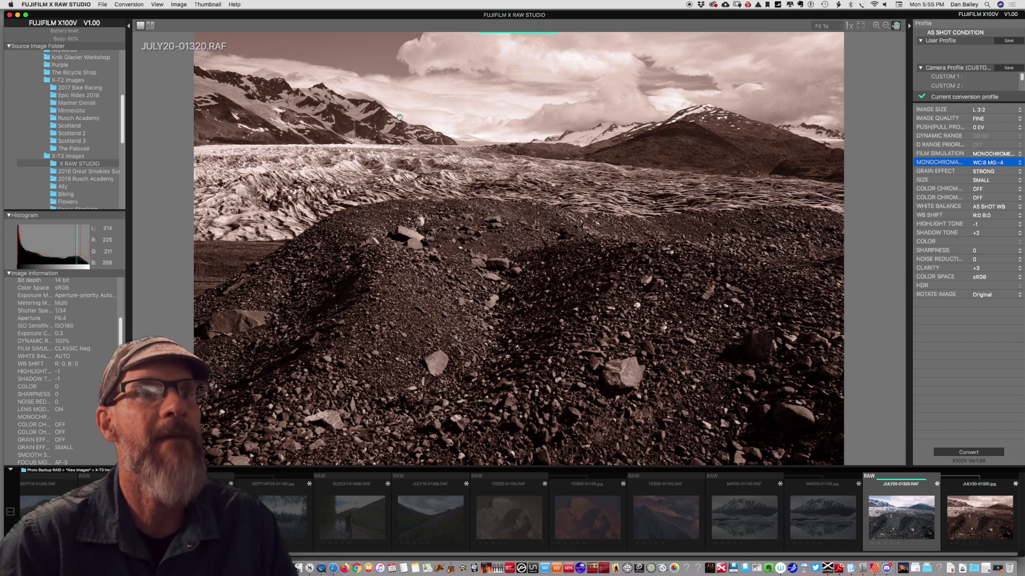
- Inspect the glacier's grain at 100%, panning across the photo, then fit it back in view
click(850, 26)
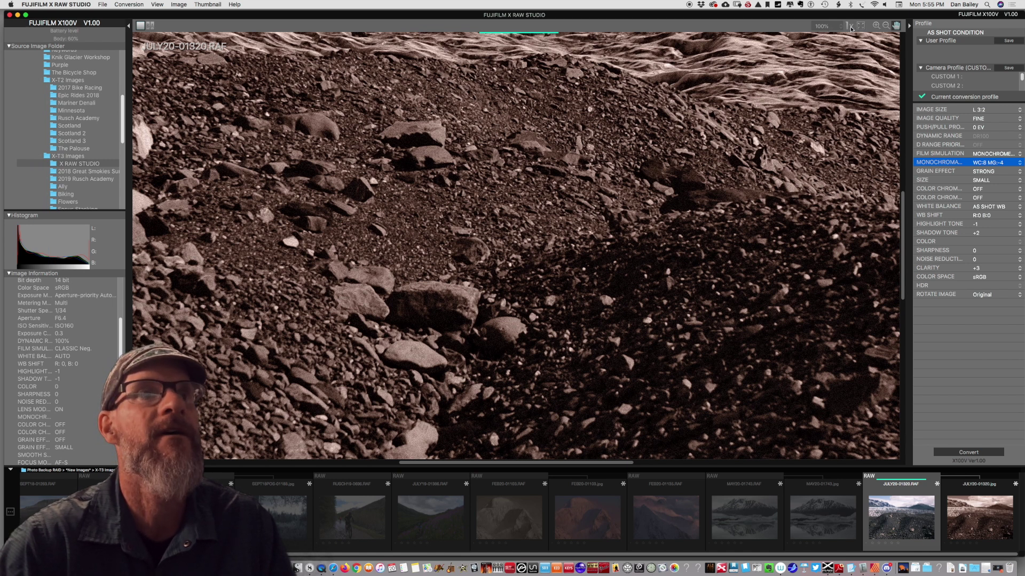
drag(323, 72, 563, 323)
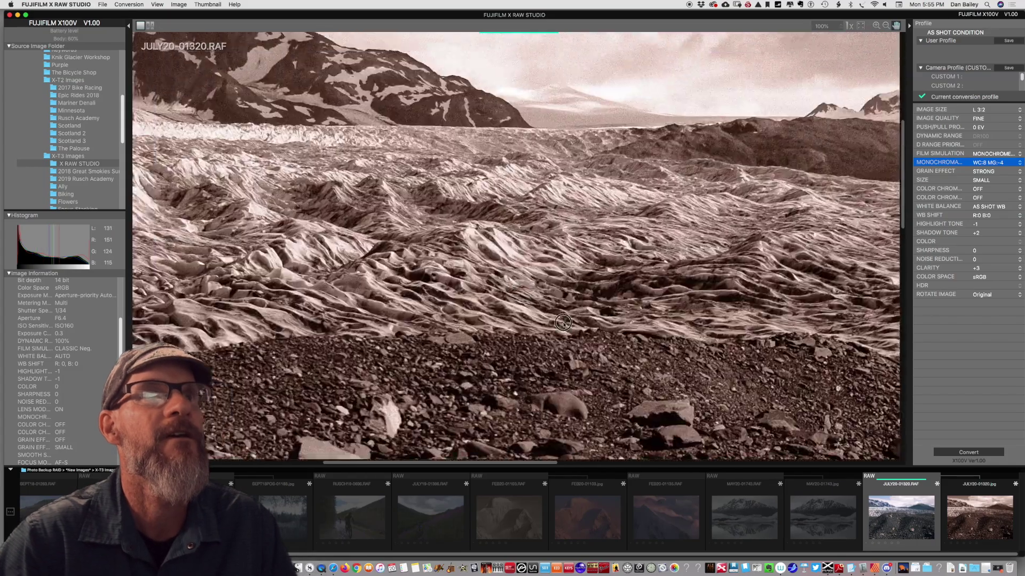
drag(320, 35, 466, 214)
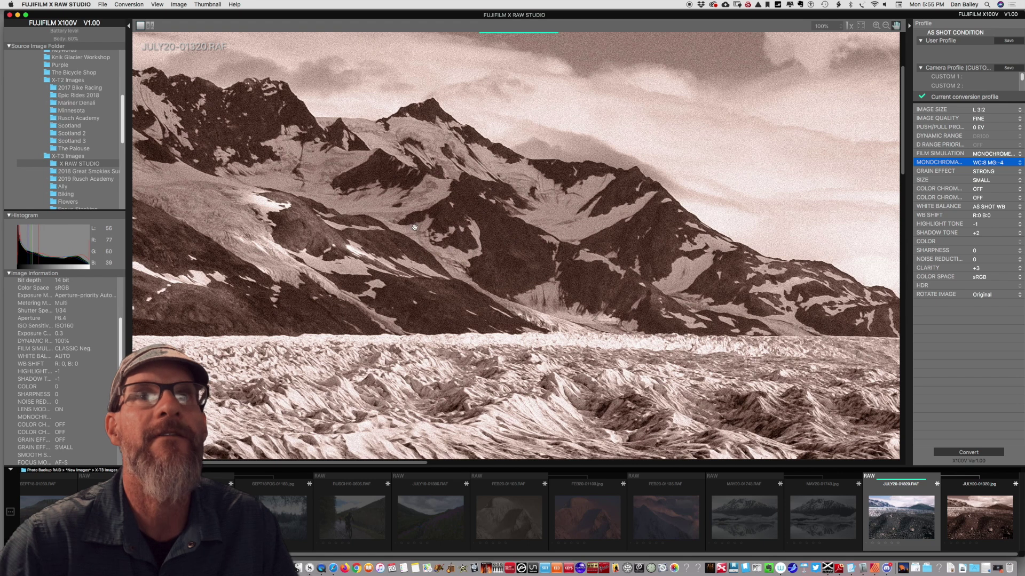
click(825, 26)
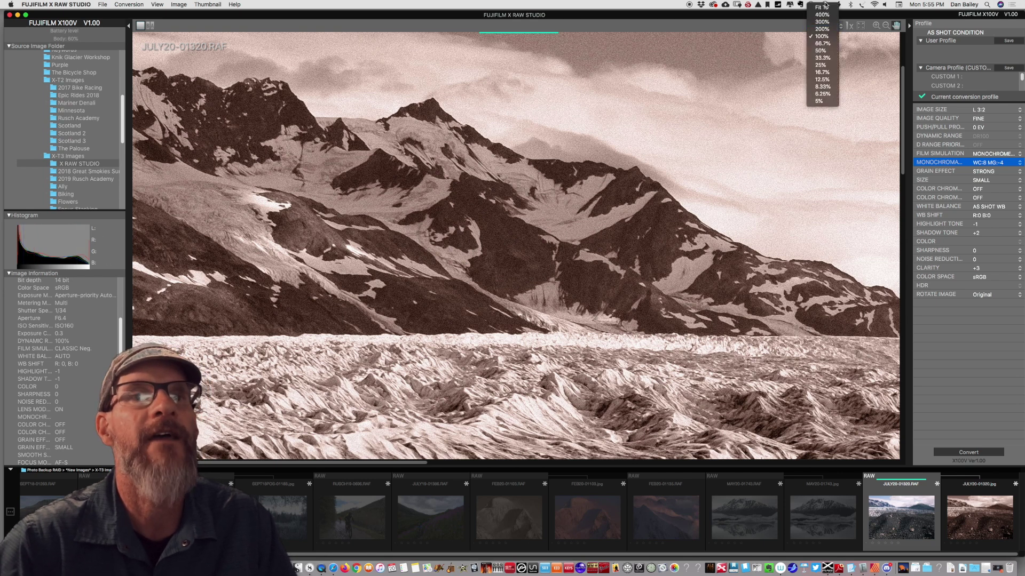
click(819, 7)
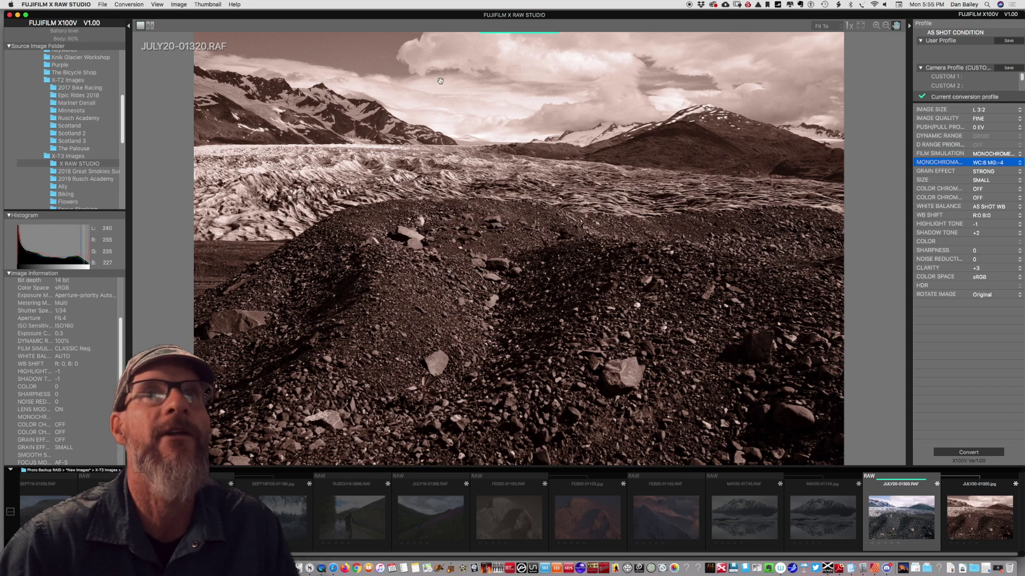
- Recheck the rocks at actual pixel size and return to the whole-photo view
click(850, 27)
scroll(536, 296, up, 10)
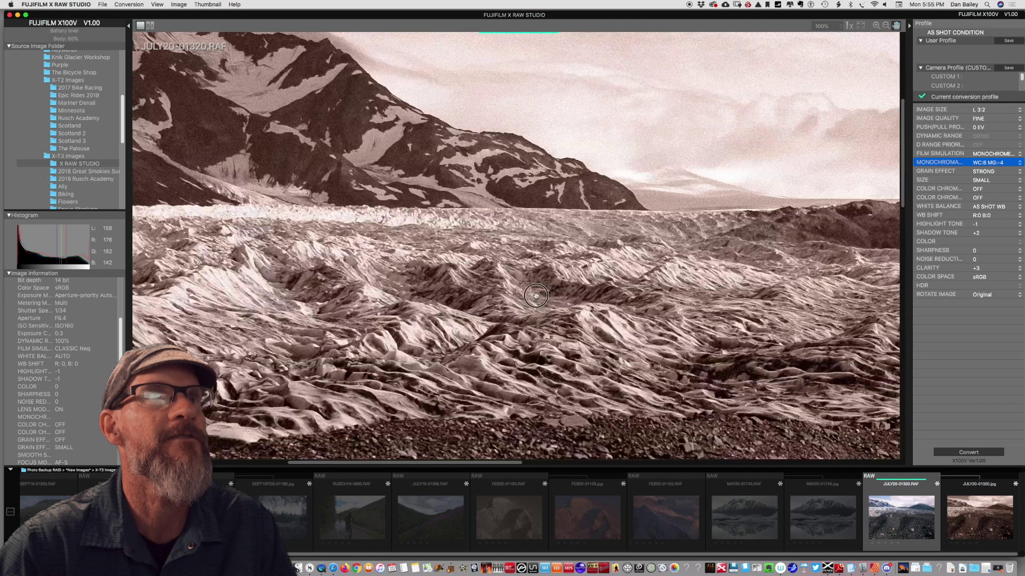
scroll(535, 296, up, 2)
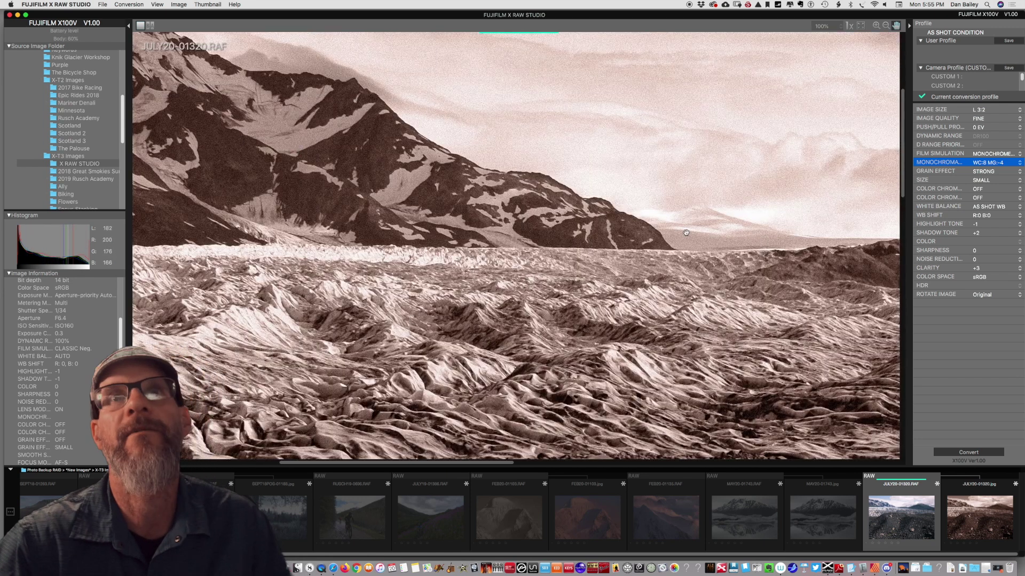
click(860, 26)
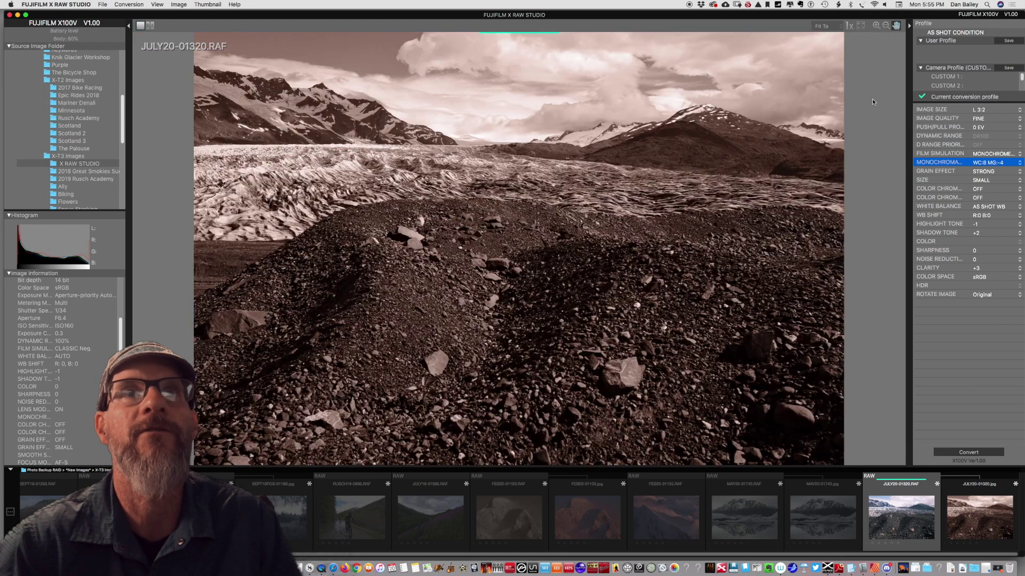
click(859, 27)
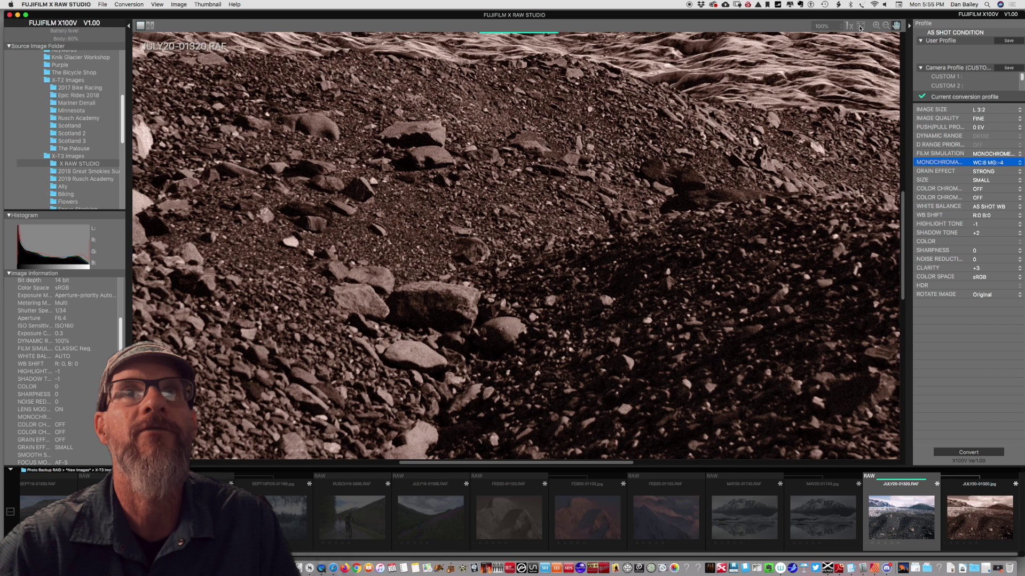
click(860, 27)
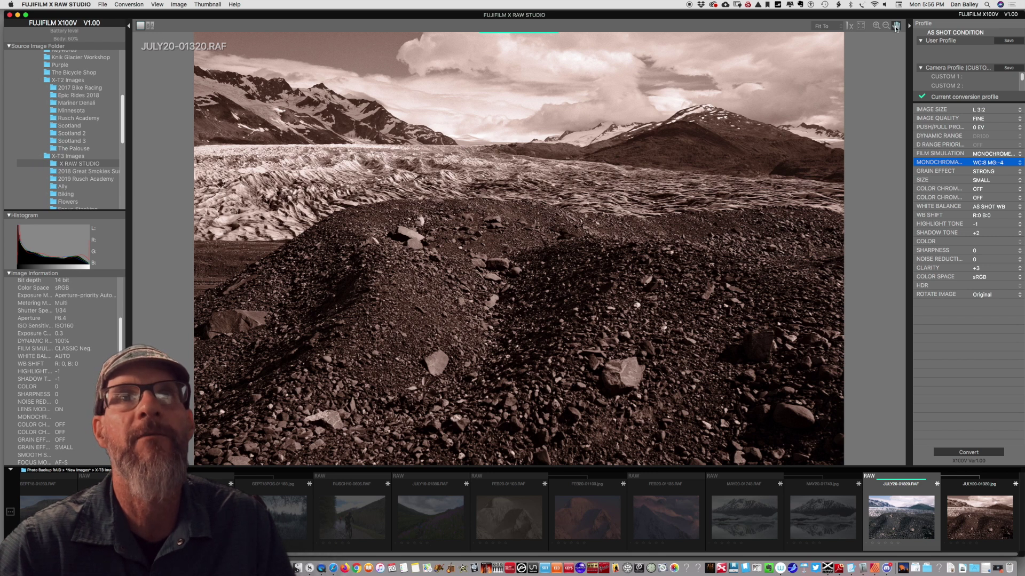
click(849, 26)
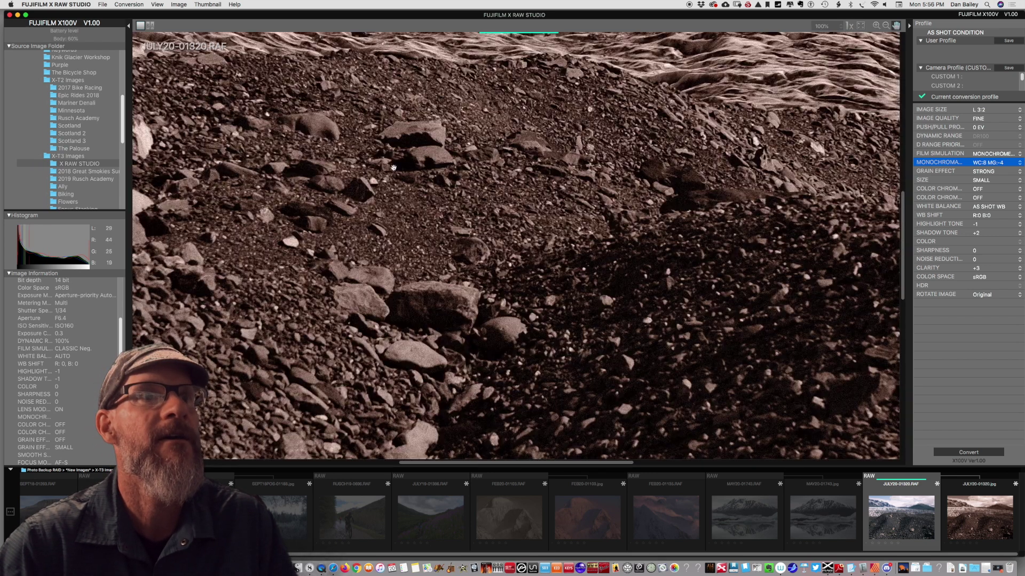
drag(337, 140, 674, 181)
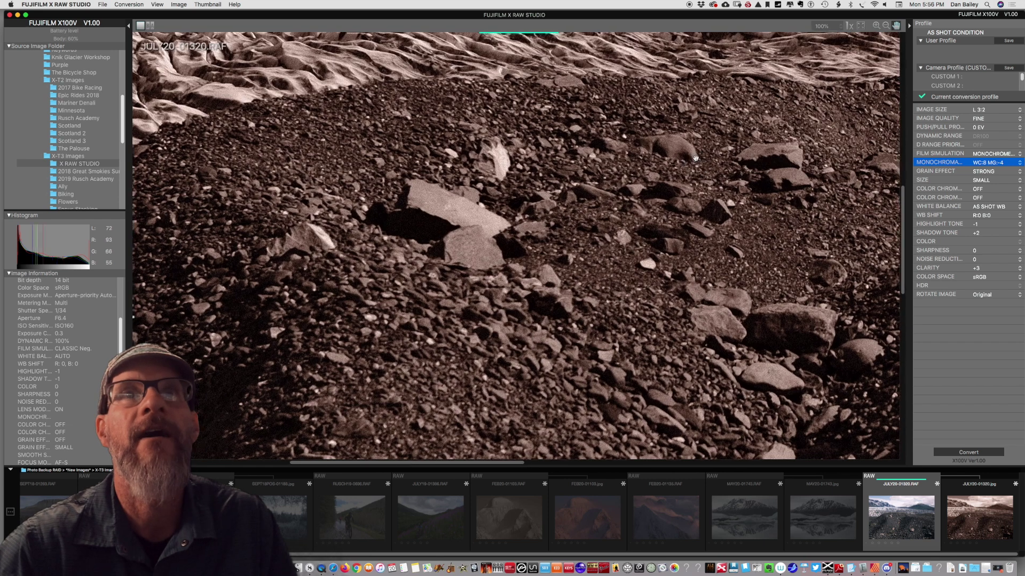
click(877, 27)
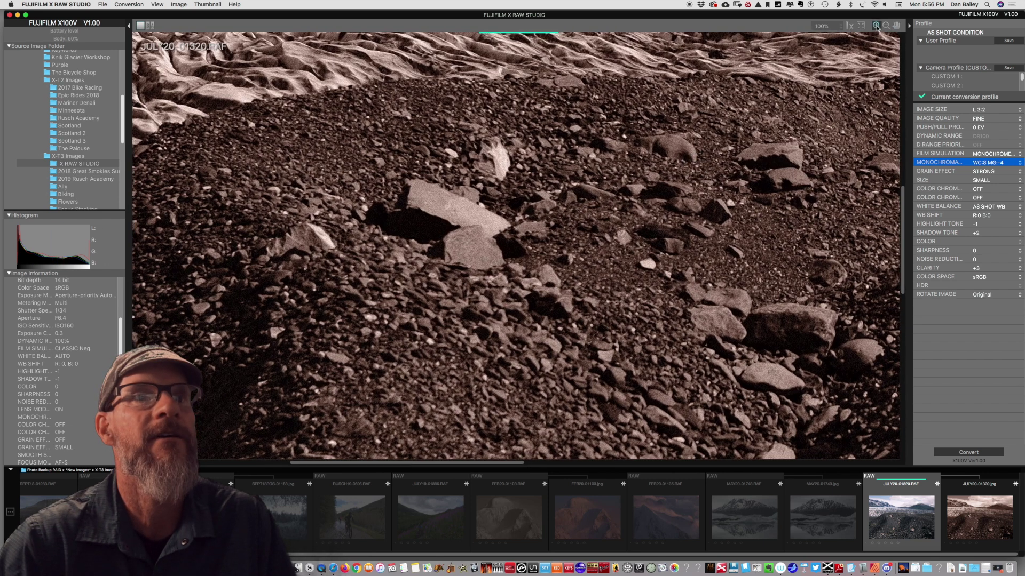
click(572, 175)
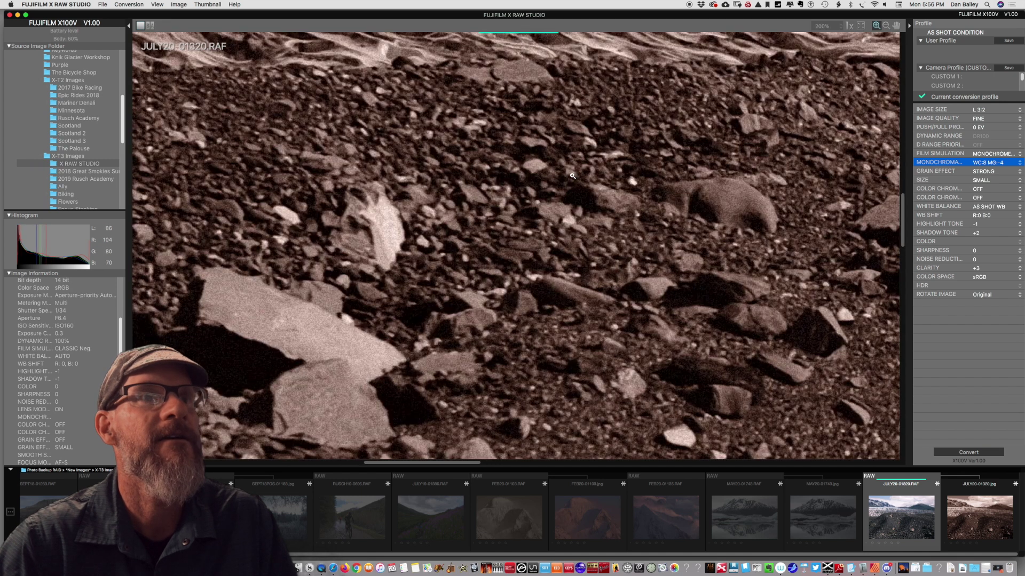
click(572, 175)
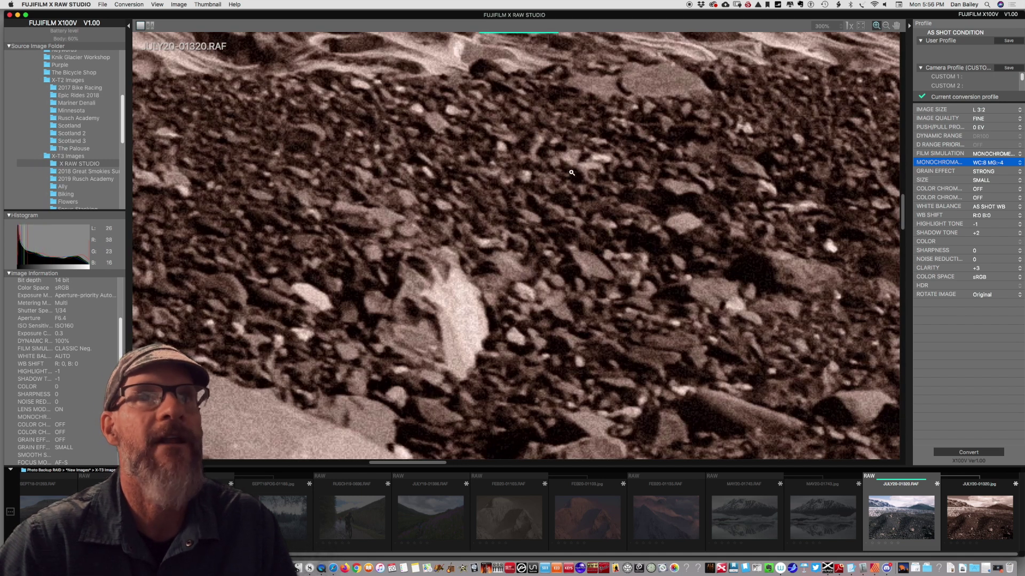
click(887, 27)
click(626, 172)
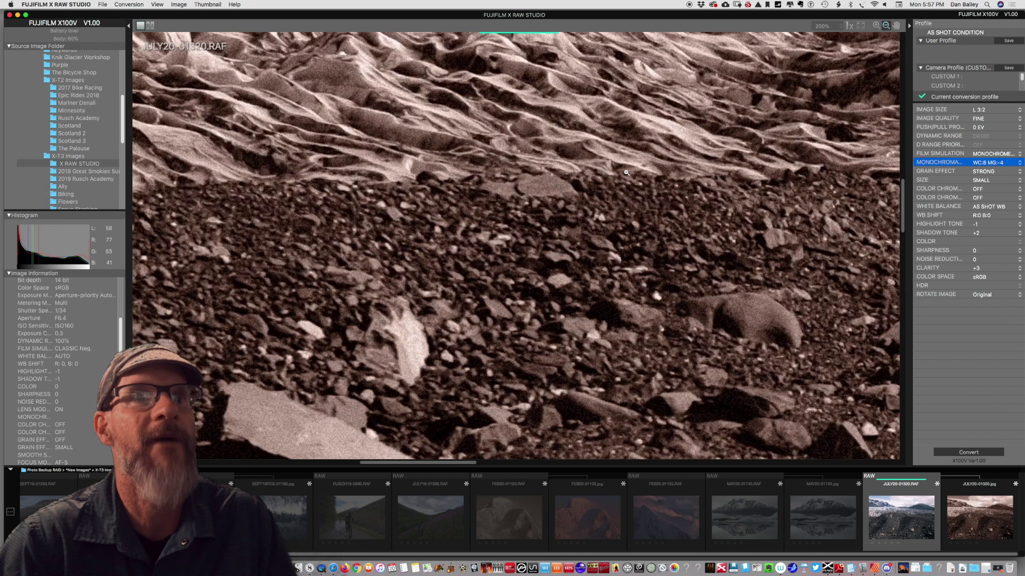
click(621, 175)
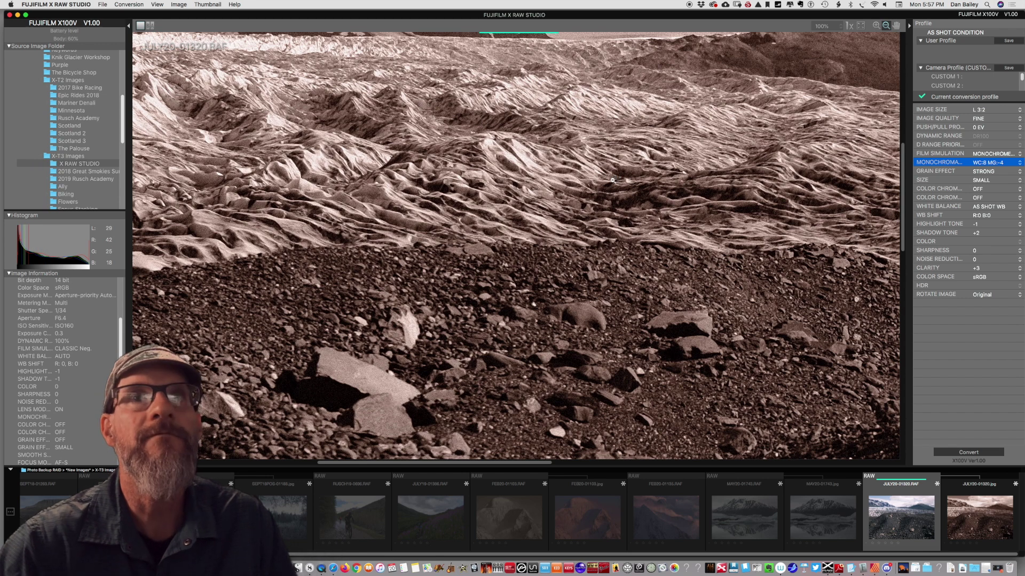
click(845, 47)
click(846, 70)
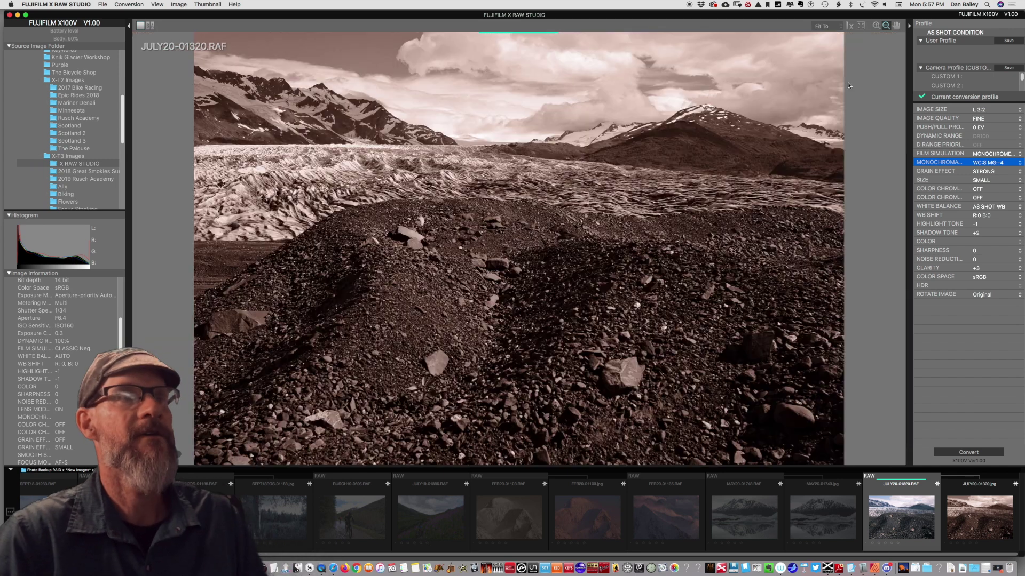